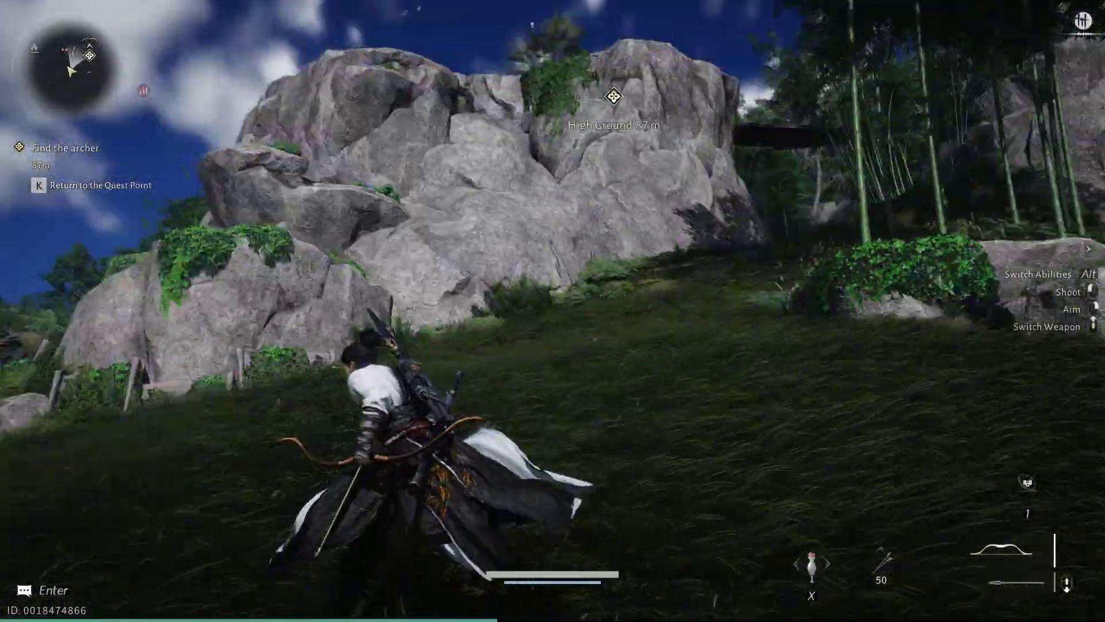
key("w")
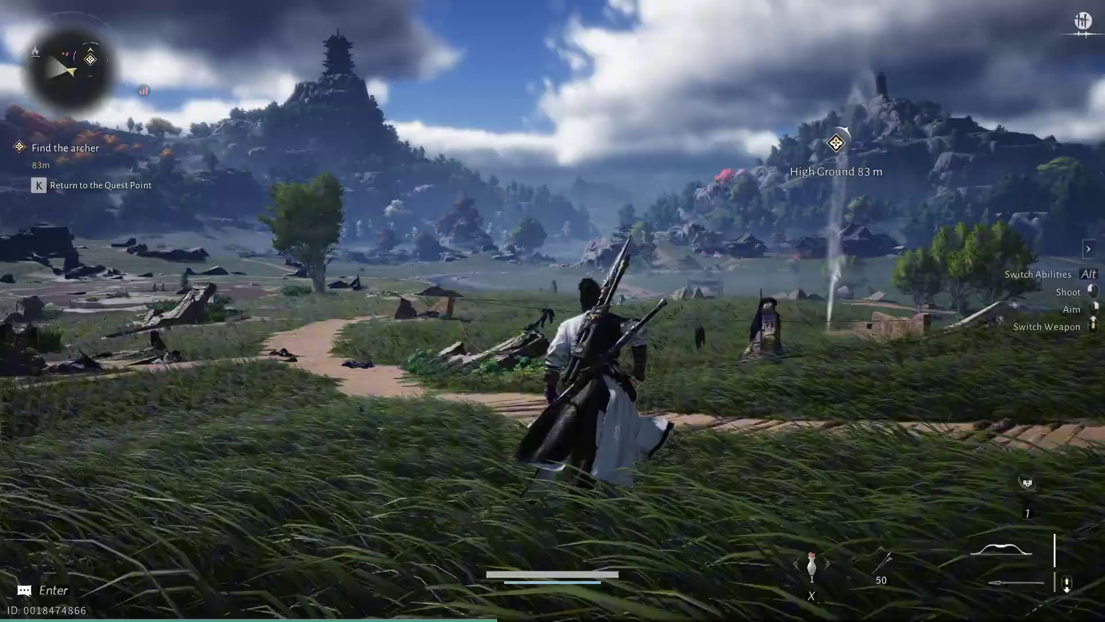
key("w")
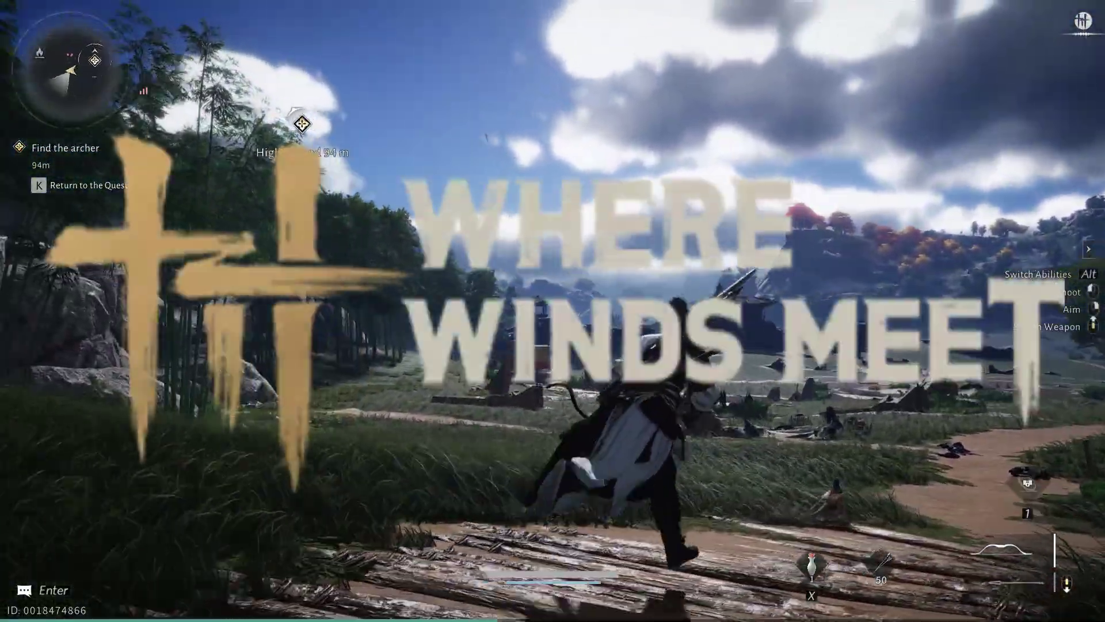
key("w")
key("shift")
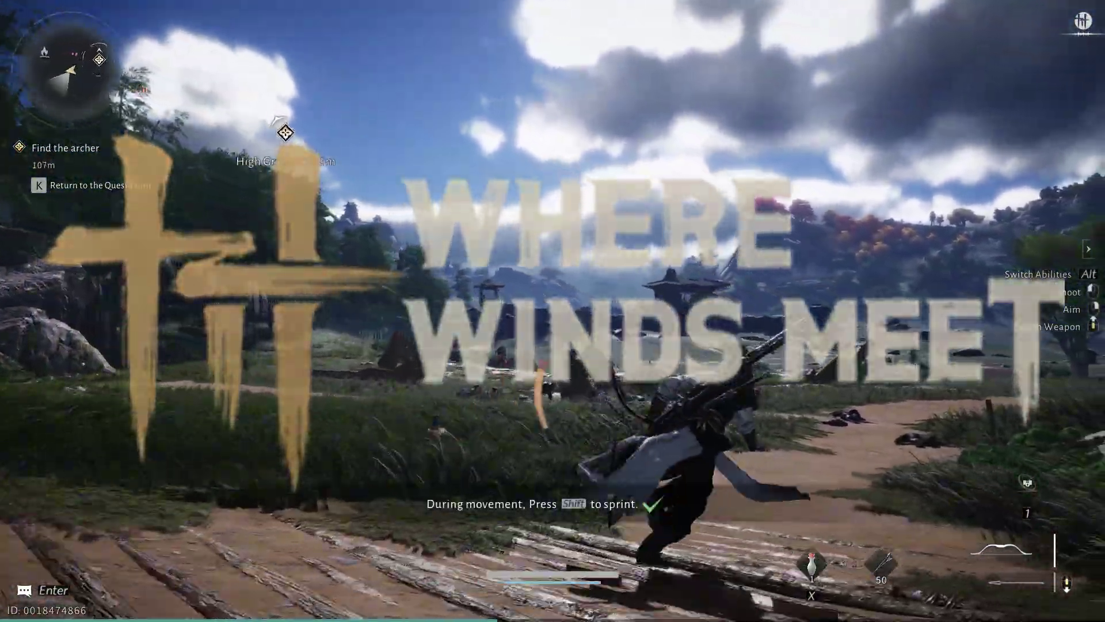
key("w")
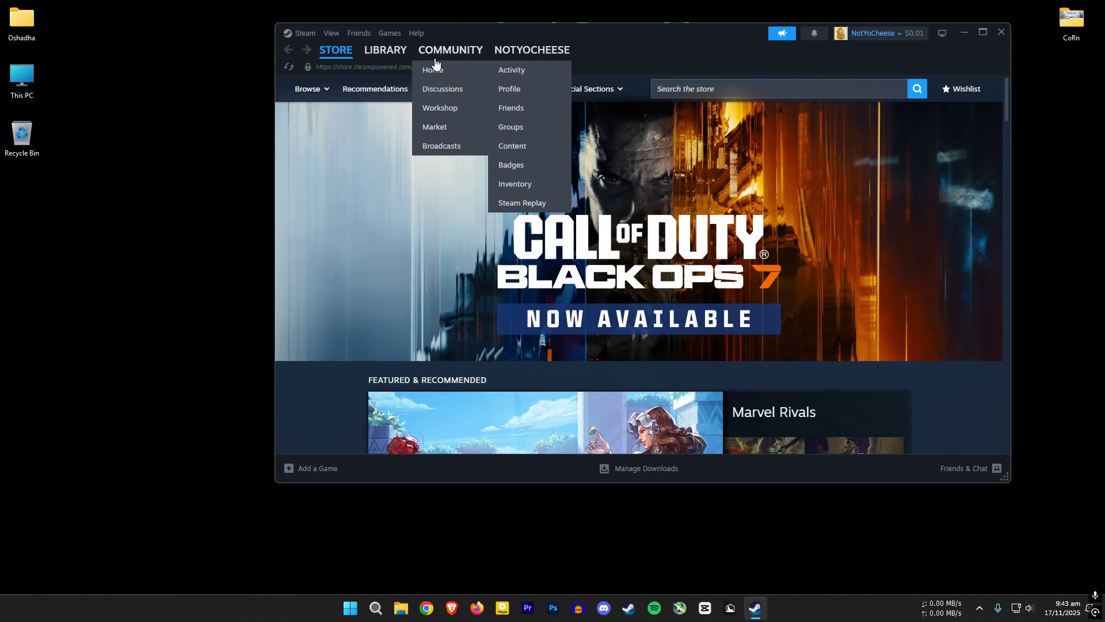
Step: Open the Where Winds Meet page in the Steam library and reposition the Steam window on the desktop
left_click(378, 49)
left_click(346, 209)
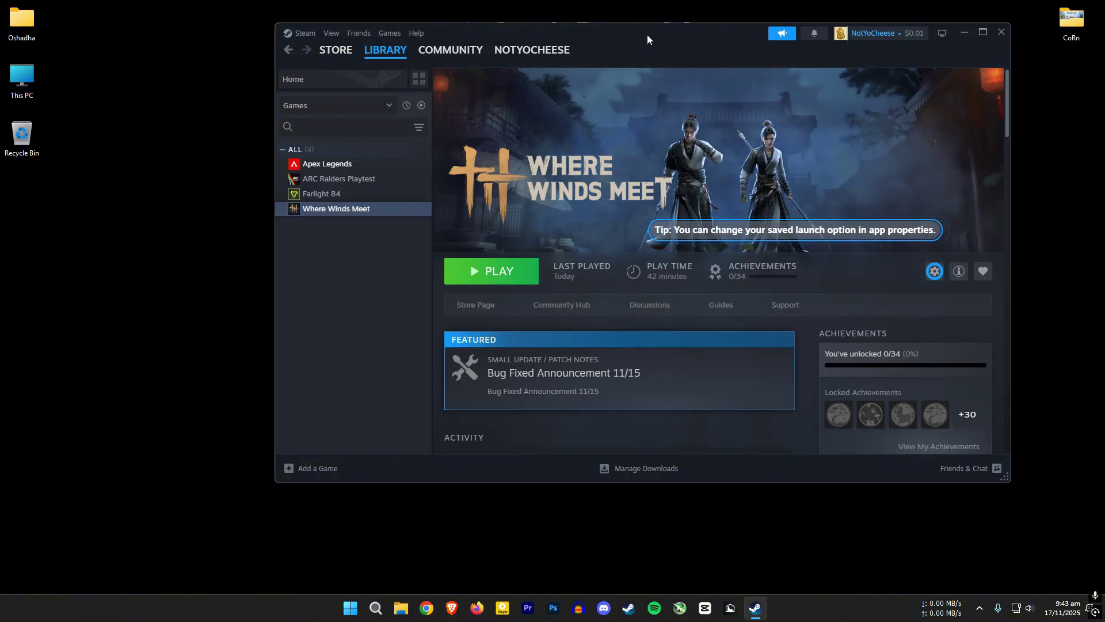
left_click_drag(647, 35, 588, 88)
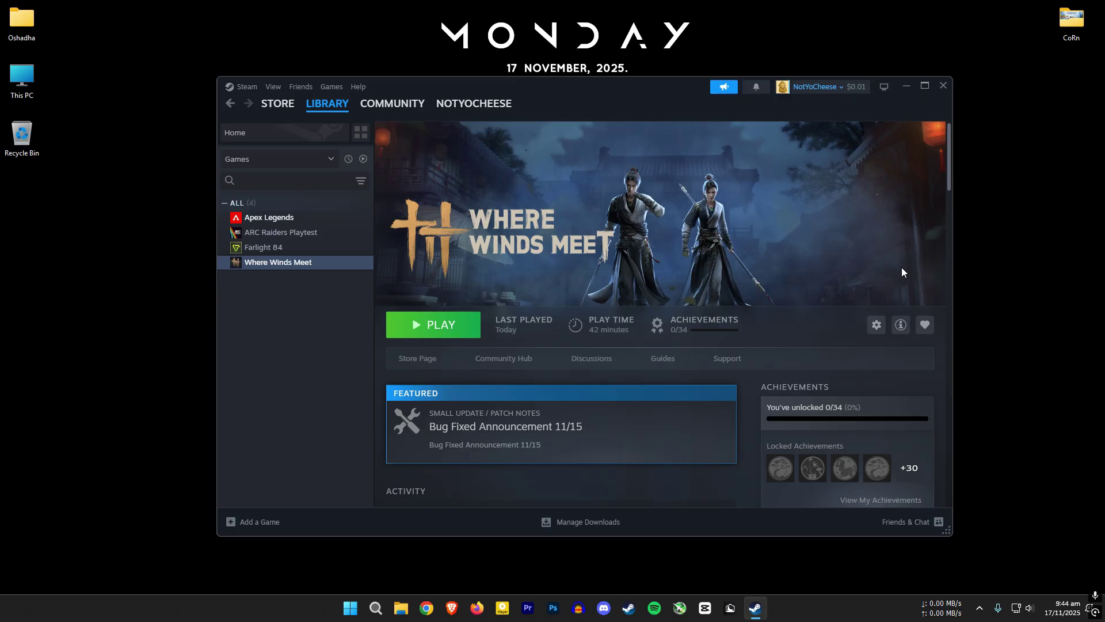
Step: Choose Where Winds Meet(DirectX12) as the selected launch option in the game's properties and close them
left_click(876, 324)
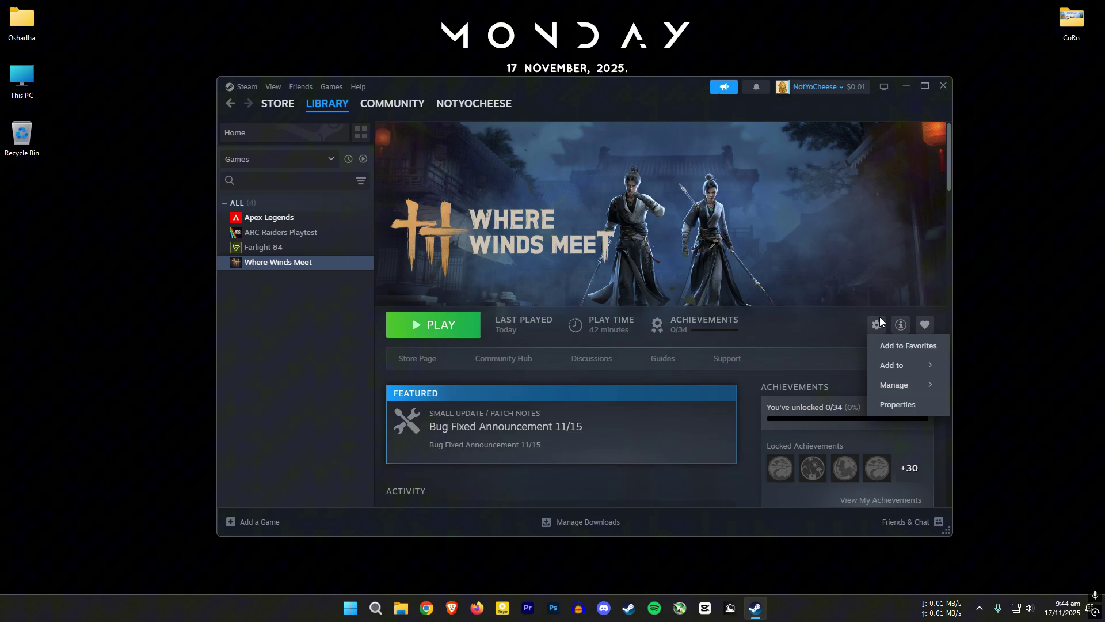
left_click(903, 400)
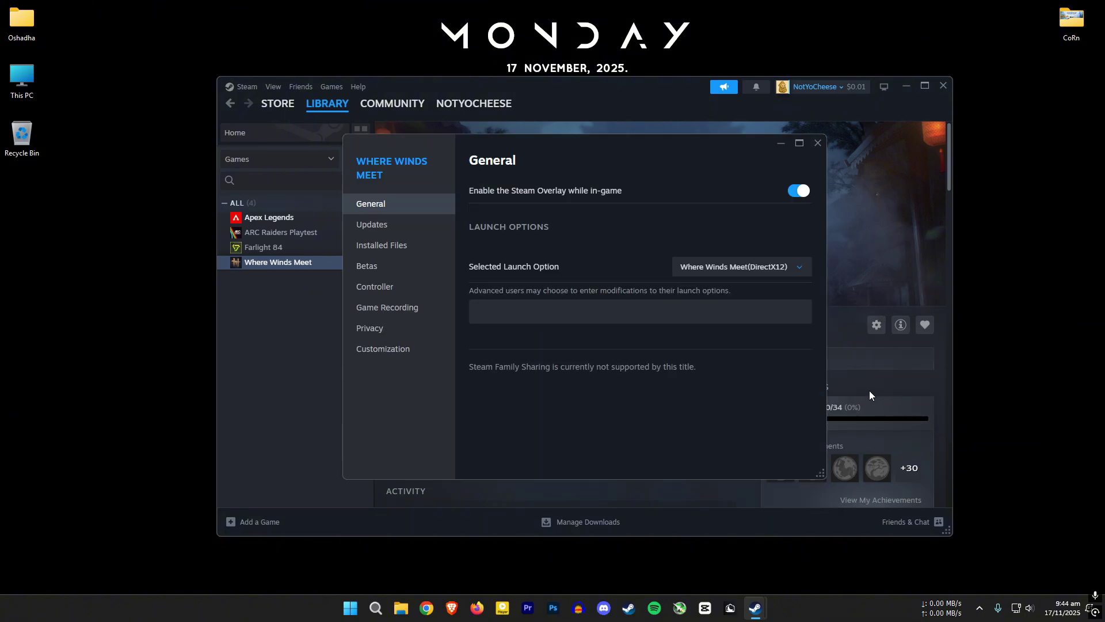
left_click(755, 266)
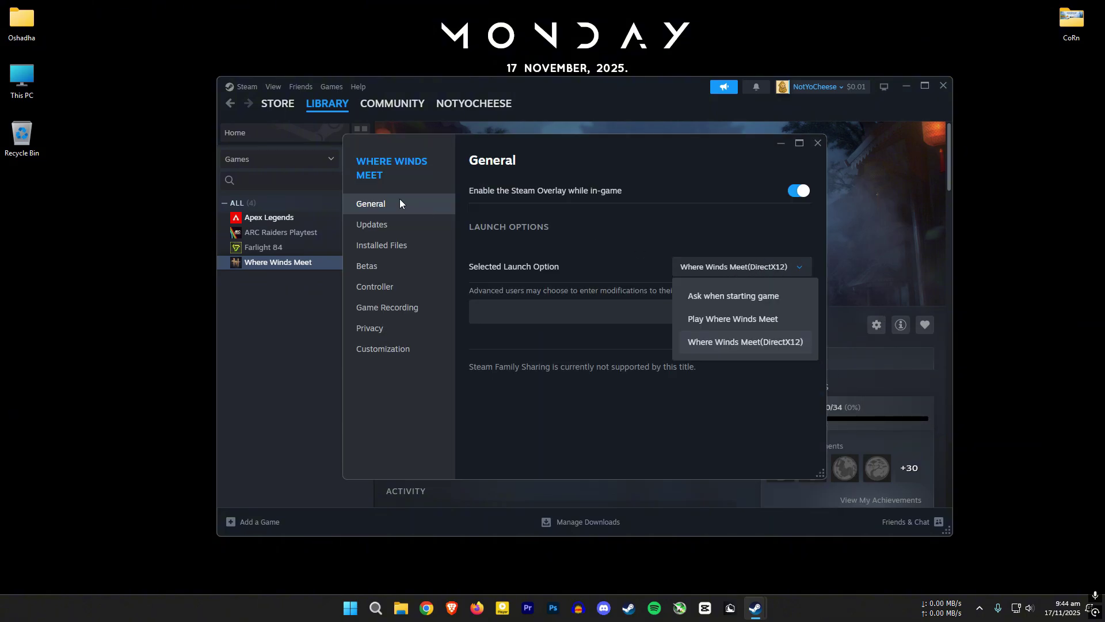
left_click(400, 201)
left_click(783, 266)
left_click(770, 343)
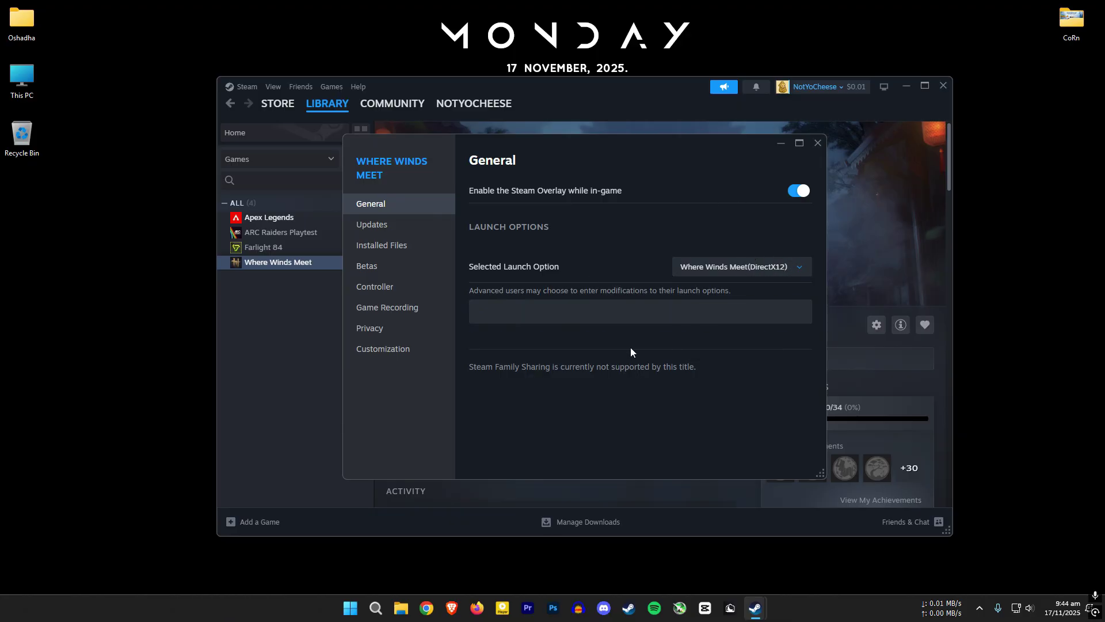
key("Escape")
Step: Browse the game's local files, minimize Steam, and go to the Engine\Binaries\Win64r folder
left_click(875, 324)
mouse_move(894, 393)
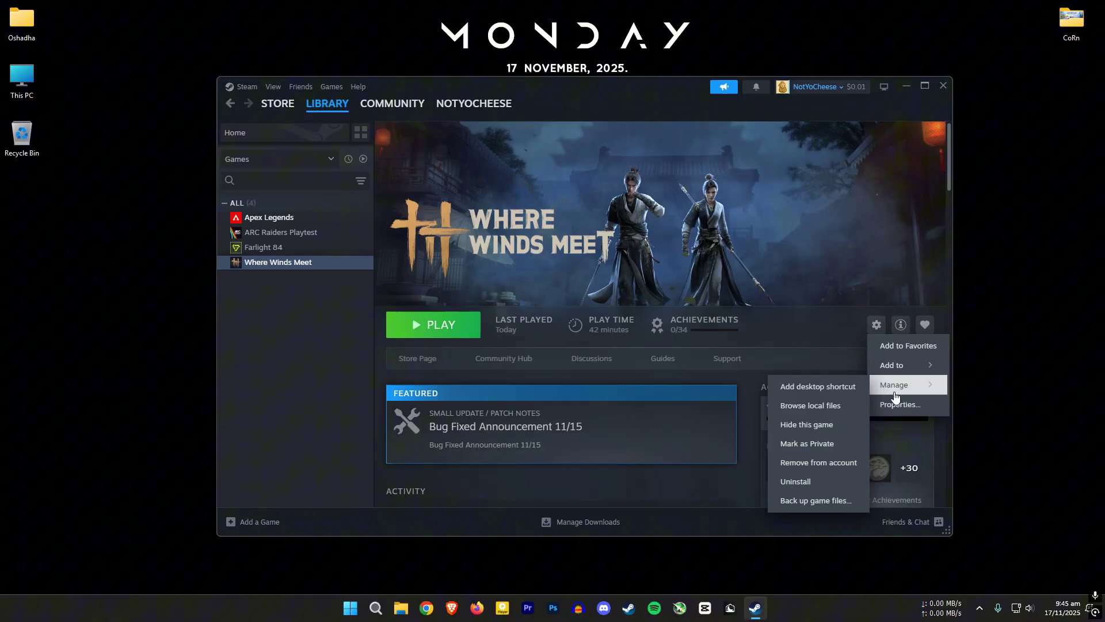
left_click(837, 408)
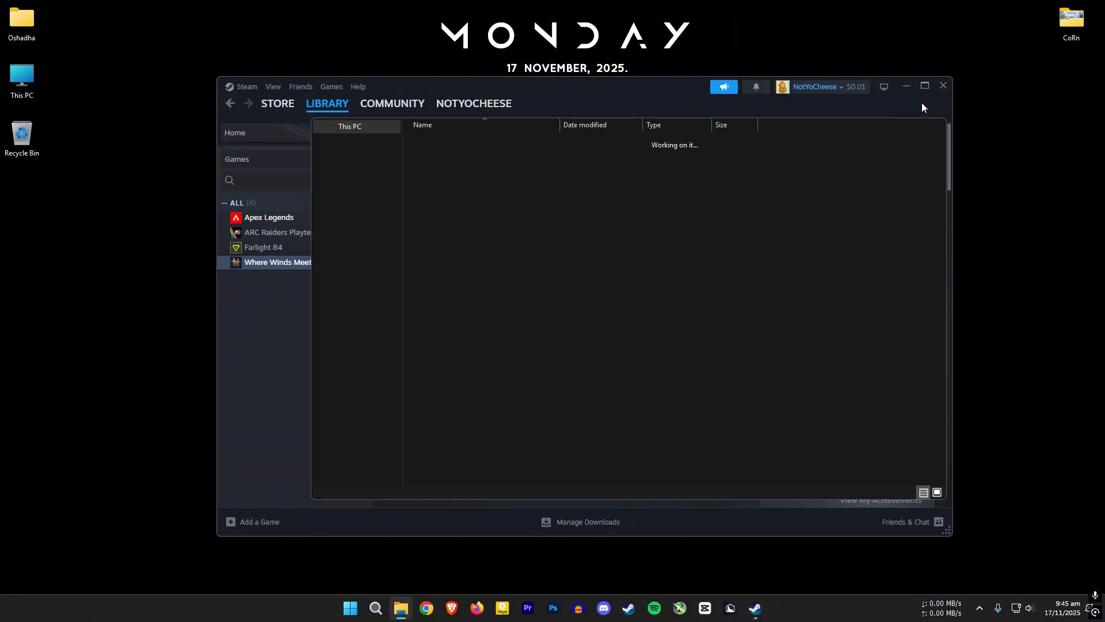
left_click(904, 87)
left_click_drag(575, 141, 796, 120)
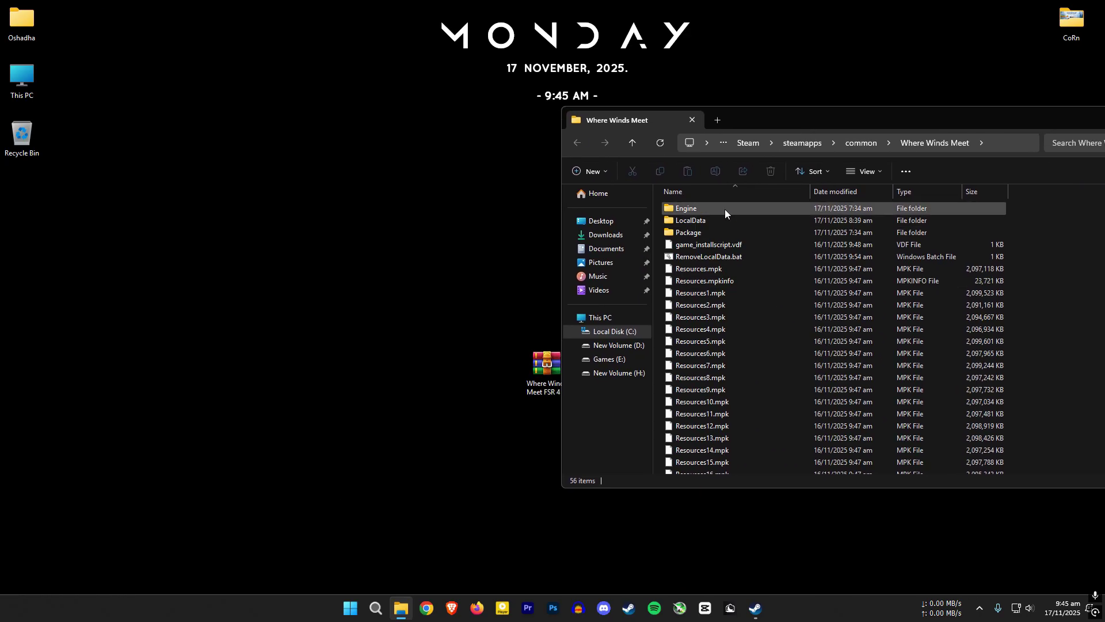
double_click(725, 209)
double_click(770, 209)
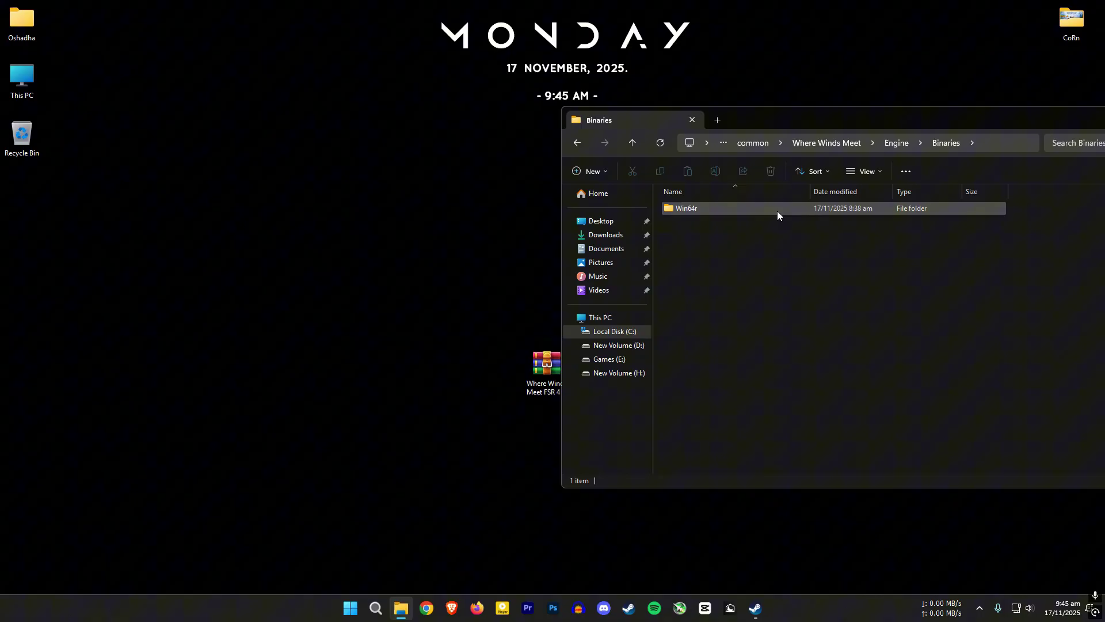
double_click(761, 210)
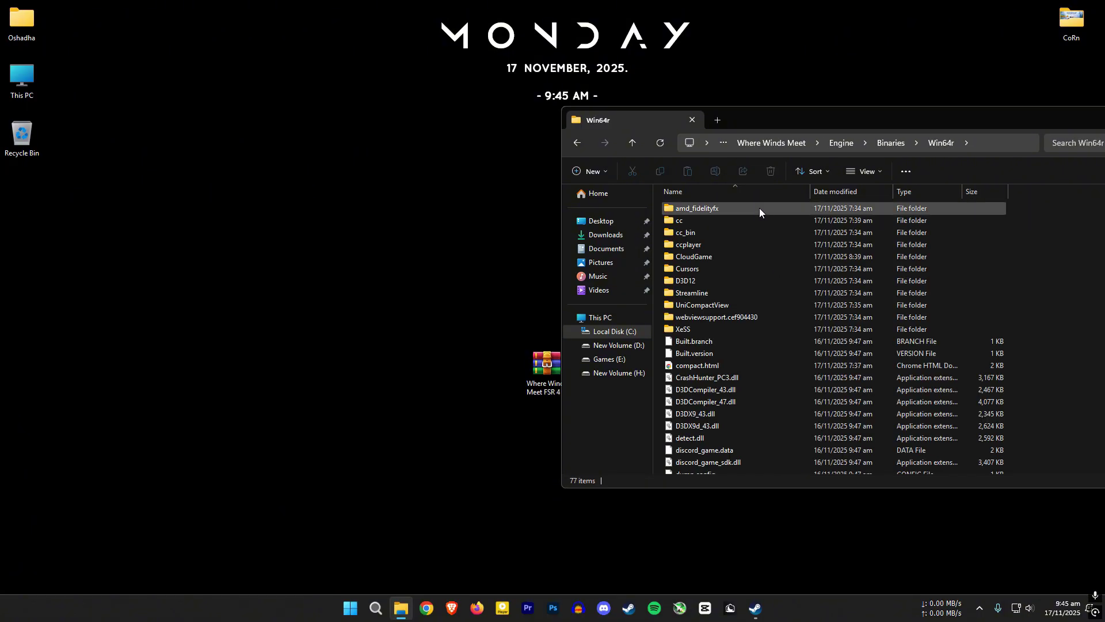
Step: Move the amd_fidelityfx folder out of Win64r onto the desktop
left_click(758, 208)
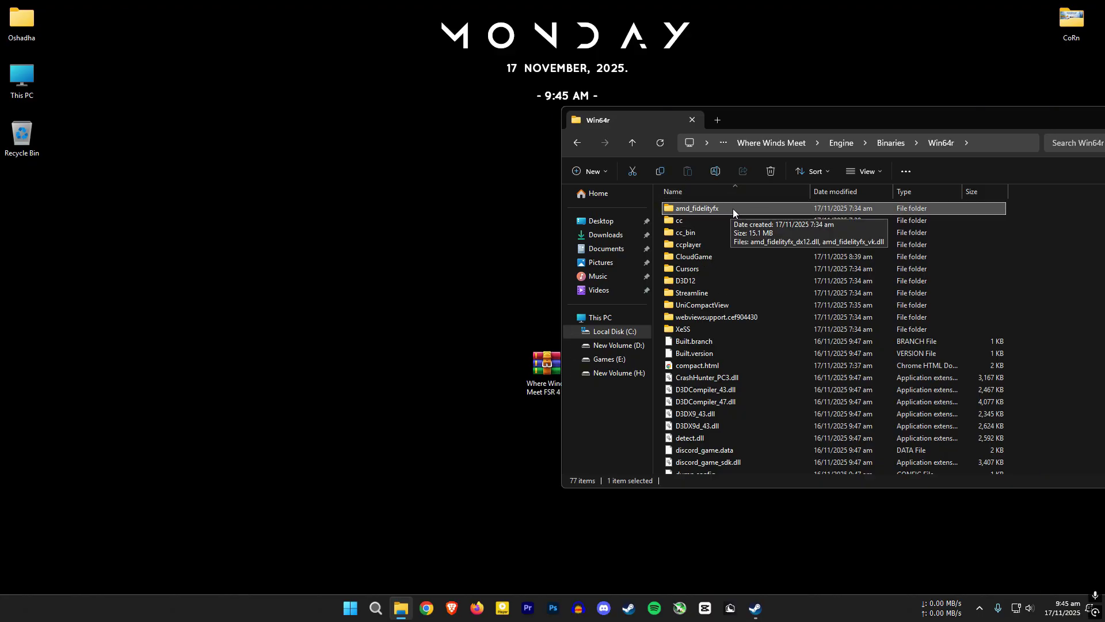
left_click_drag(733, 208, 254, 230)
left_click(291, 261)
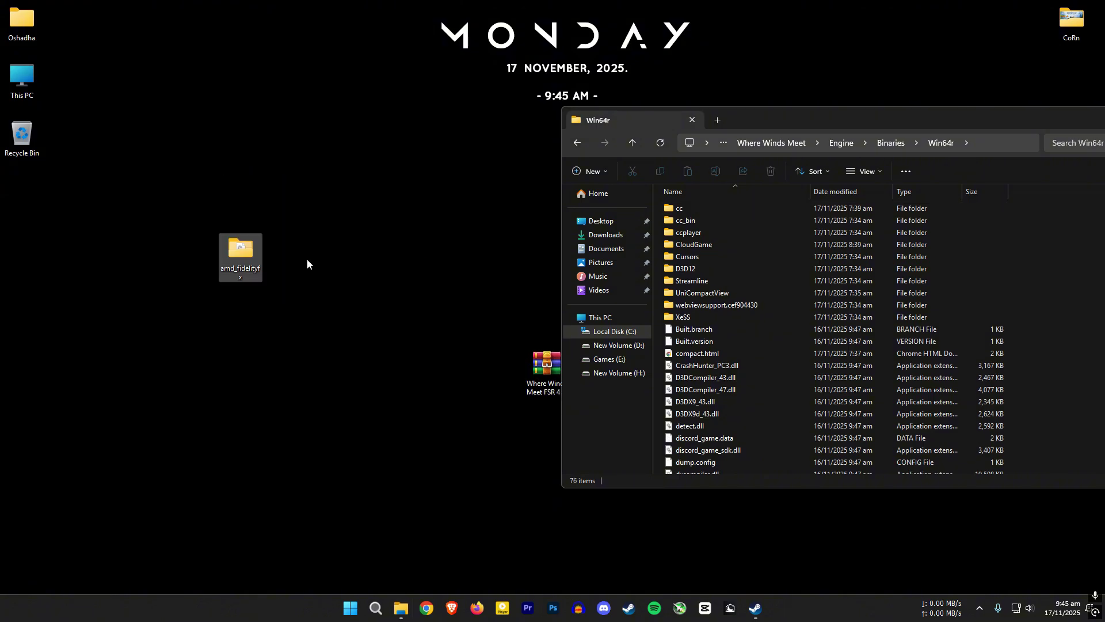
Step: Extract everything from the Where Winds Meet FSR 4 XEFG.rar archive on the desktop into the Win64r folder and close the archive
left_click_drag(542, 363, 416, 307)
double_click(428, 299)
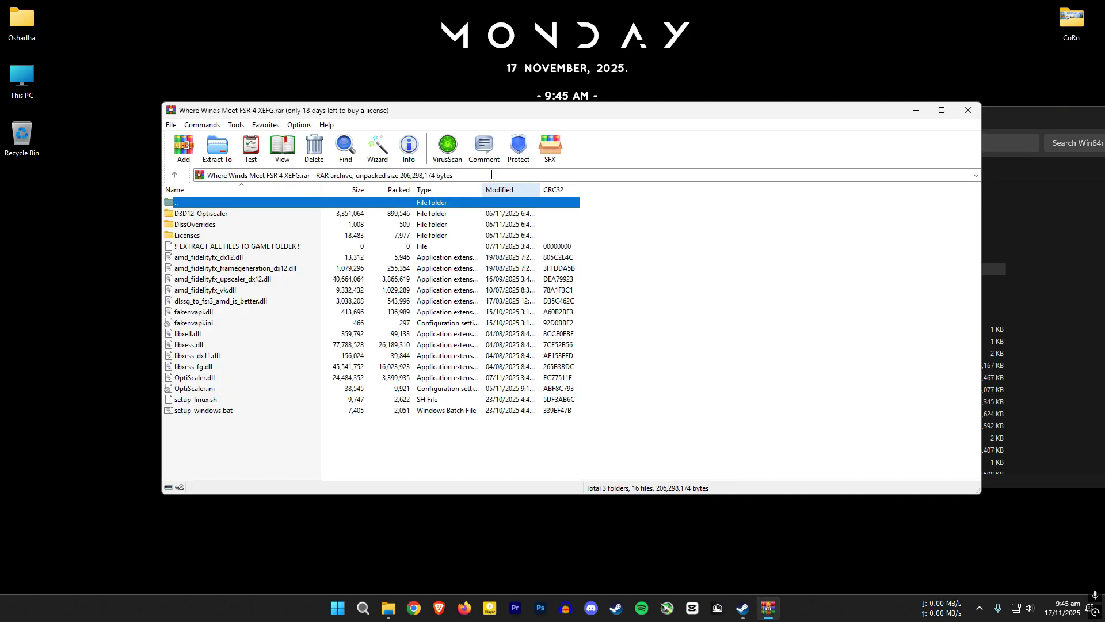
left_click_drag(527, 111, 399, 92)
left_click_drag(109, 427, 58, 195)
left_click_drag(64, 196, 1047, 395)
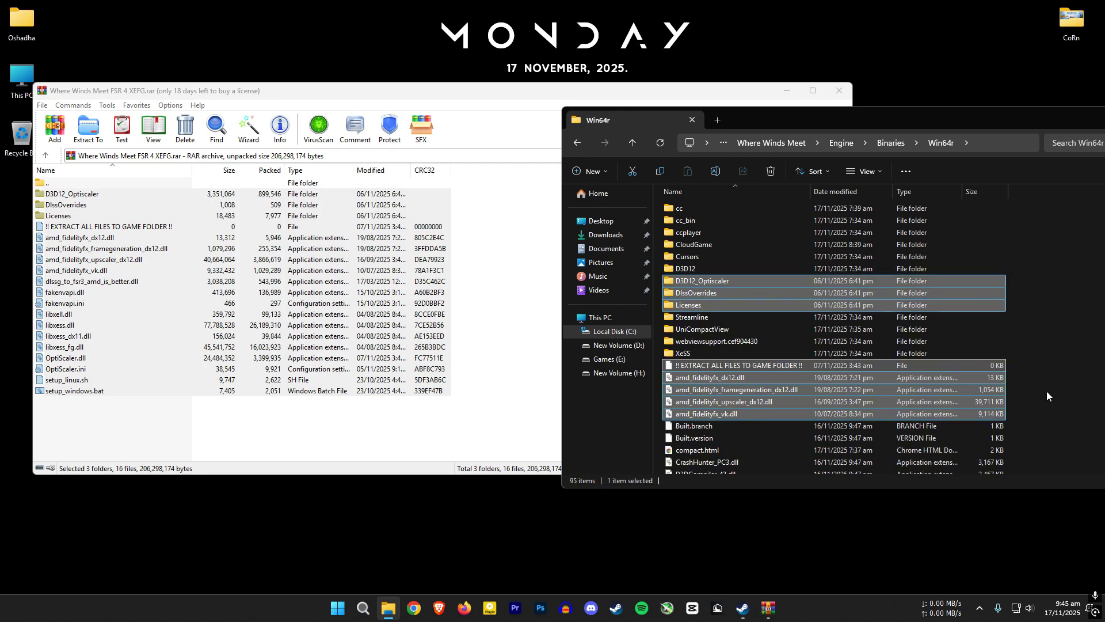
left_click(553, 176)
left_click(838, 90)
left_click_drag(916, 120, 623, 96)
left_click(832, 340)
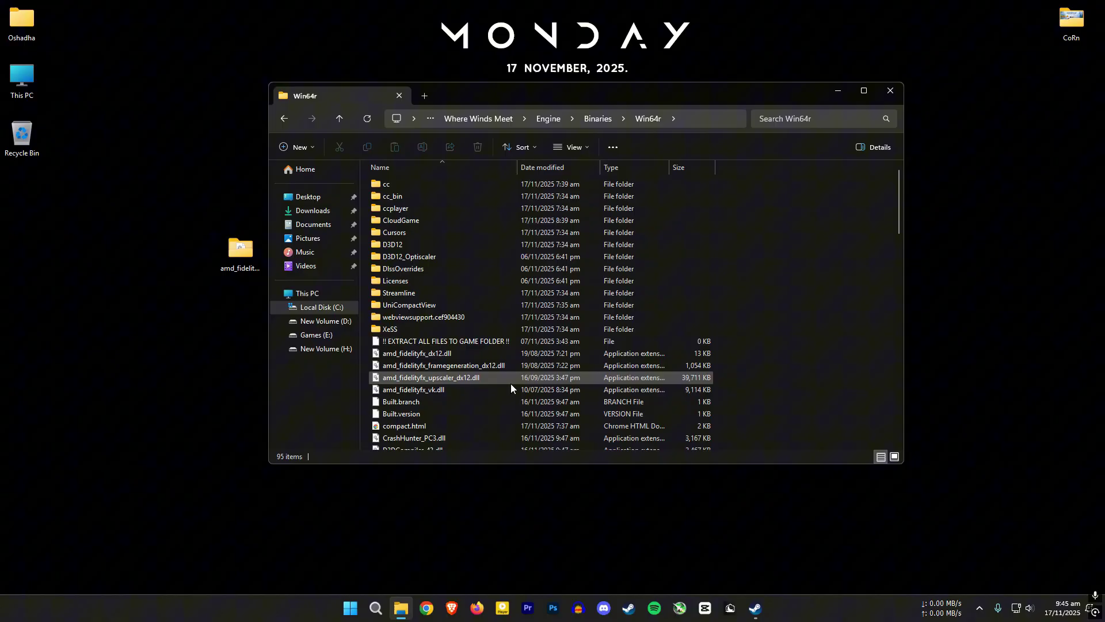
Step: Run setup_windows.bat from Win64r, choosing option 2 (winmm.dll) as the OptiScaler filename and option 2 (Nvidia) as the GPU, and finish the setup
left_click(510, 383)
key("s")
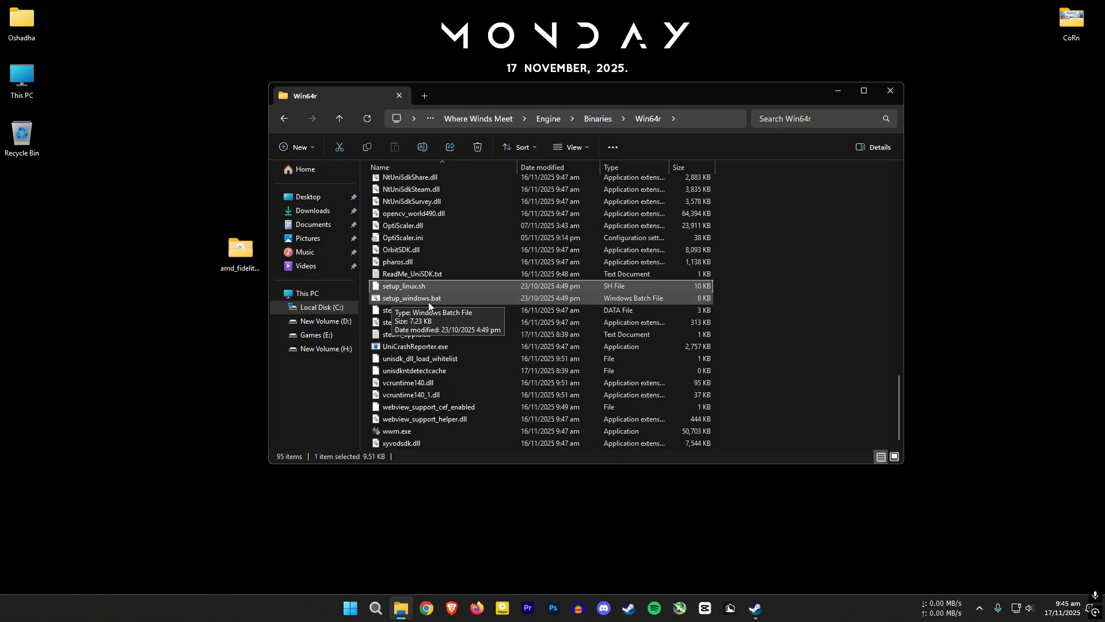
double_click(492, 299)
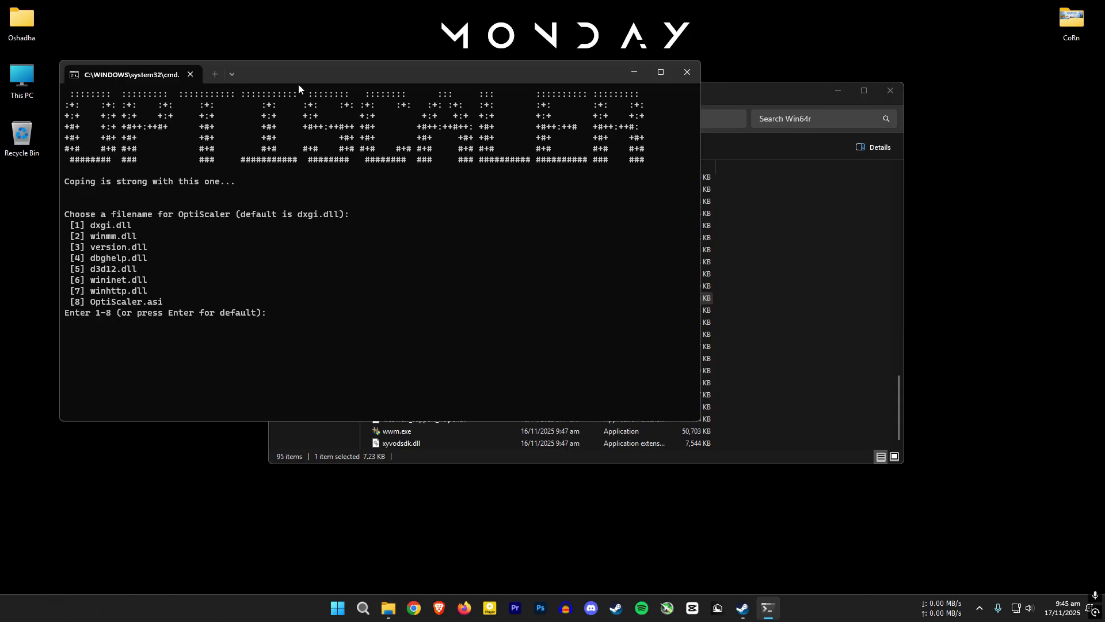
left_click_drag(298, 84, 402, 171)
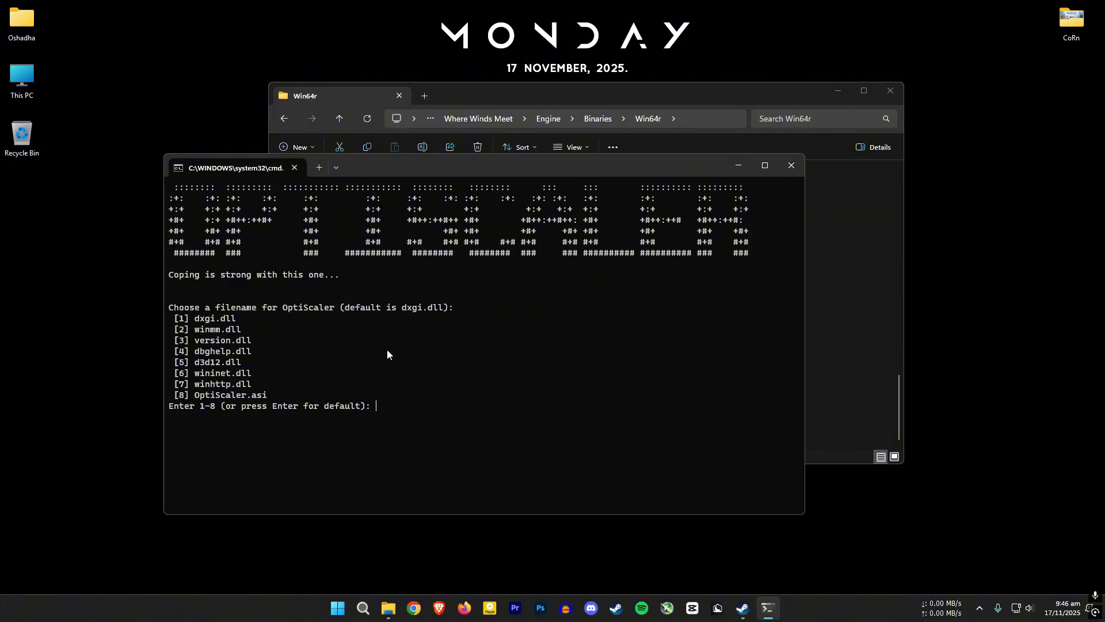
type("2")
key("Return")
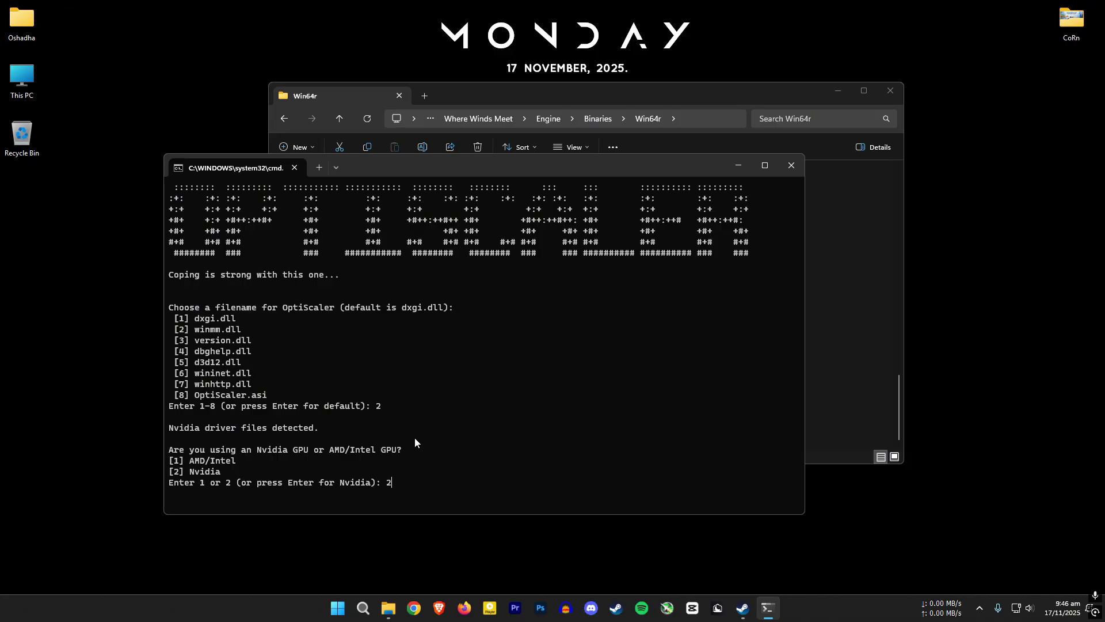
key("Return")
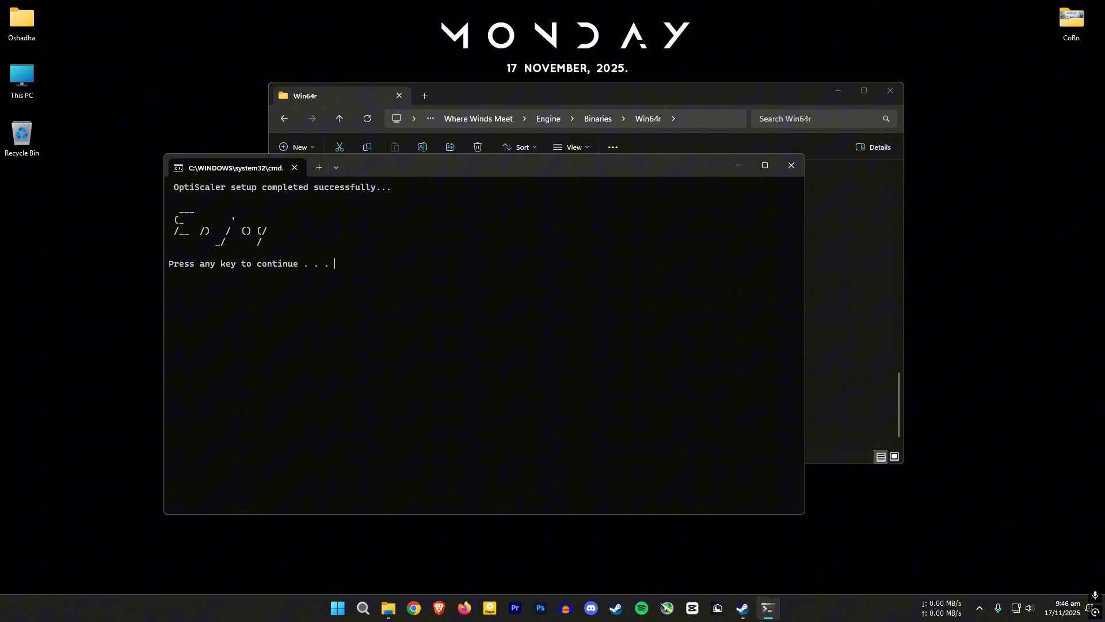
key("Return")
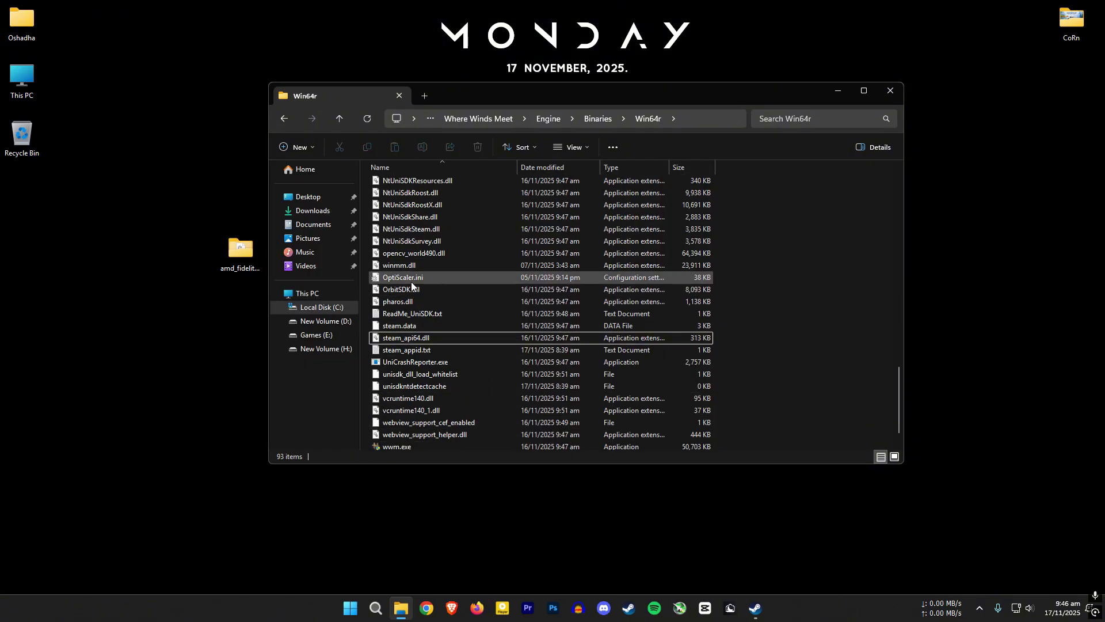
Step: Open OptiScaler.ini from Win64r and set FGInput to dlssg and FGOutput to xefg in the FrameGen section
left_click(400, 278)
double_click(470, 278)
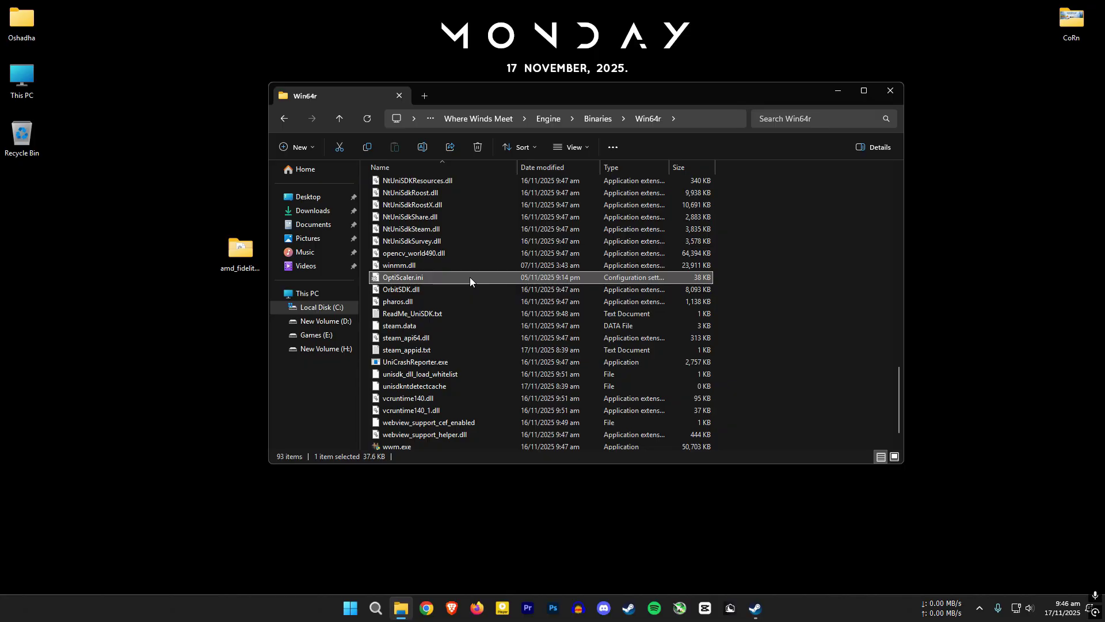
left_click_drag(510, 78, 487, 72)
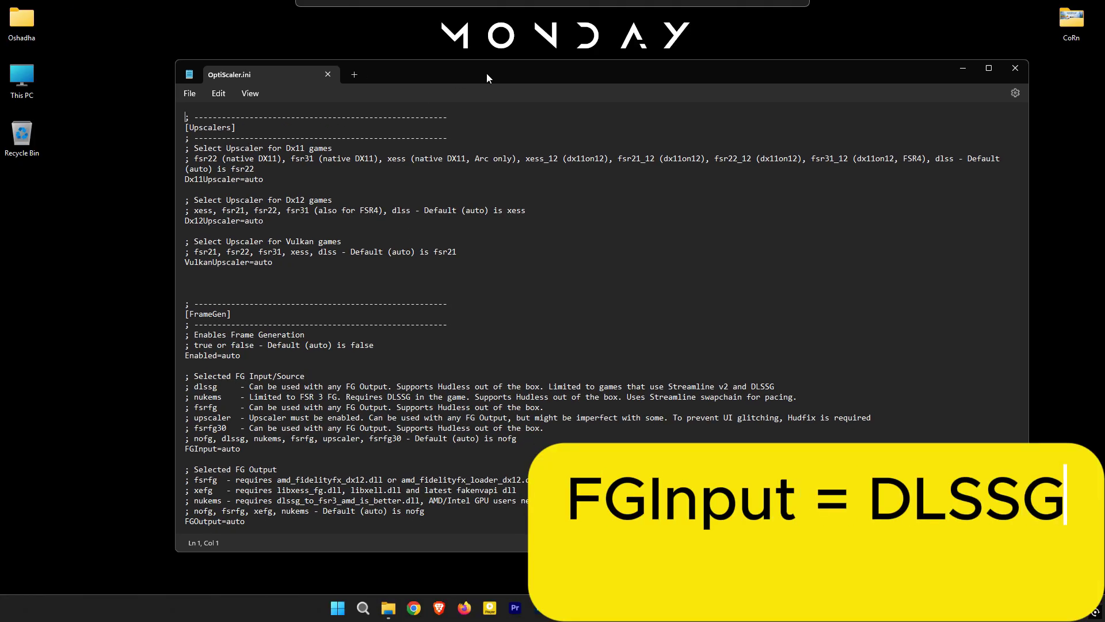
scroll(337, 268, "down", 1)
scroll(337, 271, "down", 3)
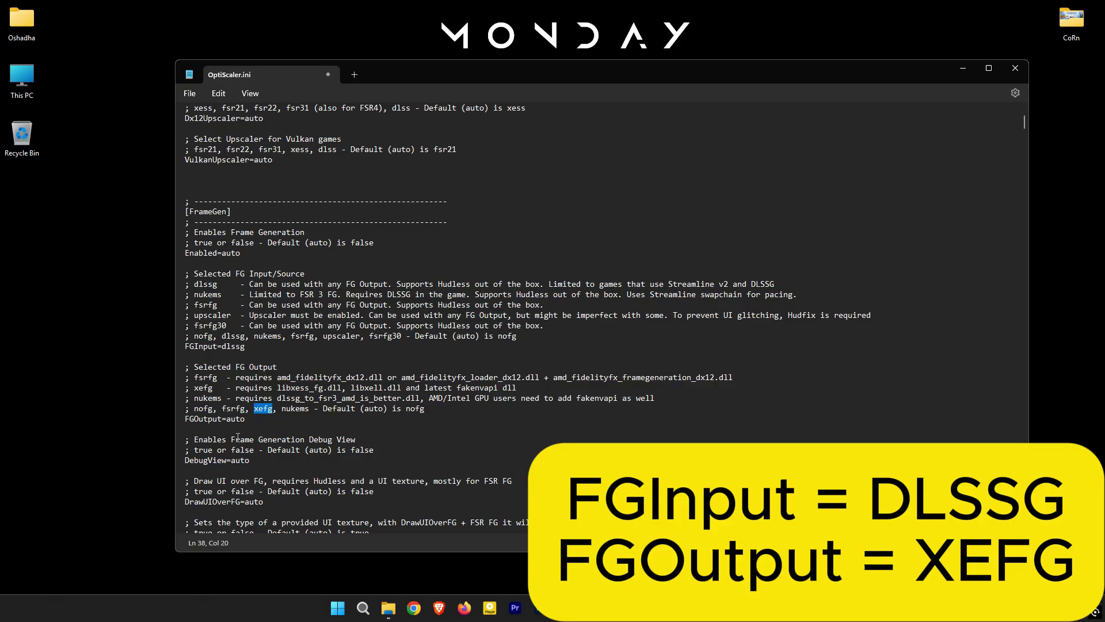
type("xefg")
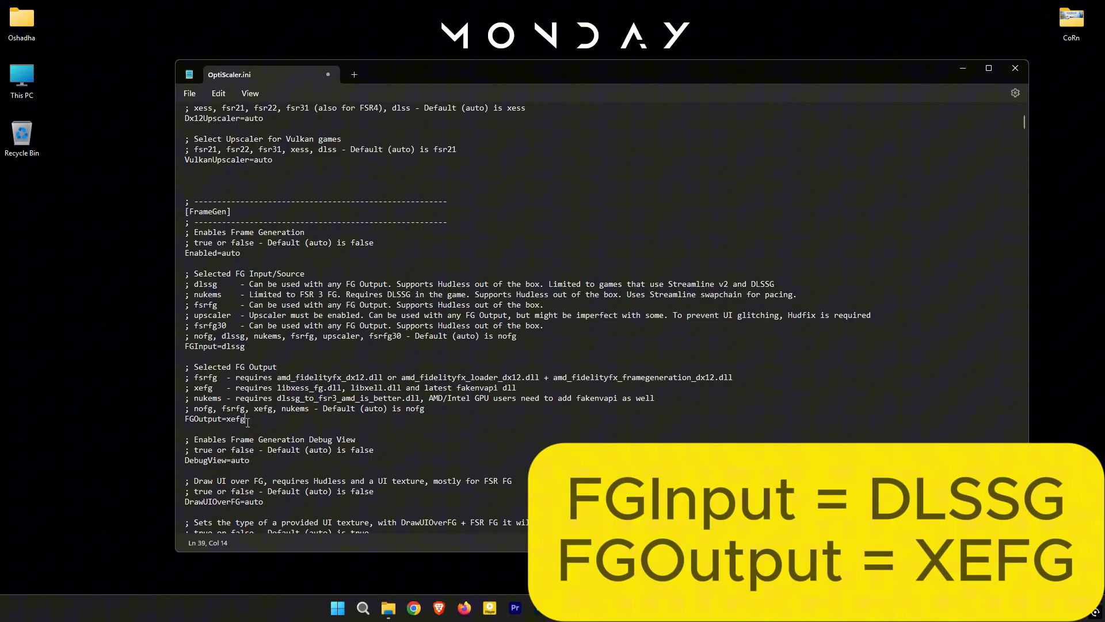
Step: Save the edited OptiScaler.ini and close it
left_click(191, 95)
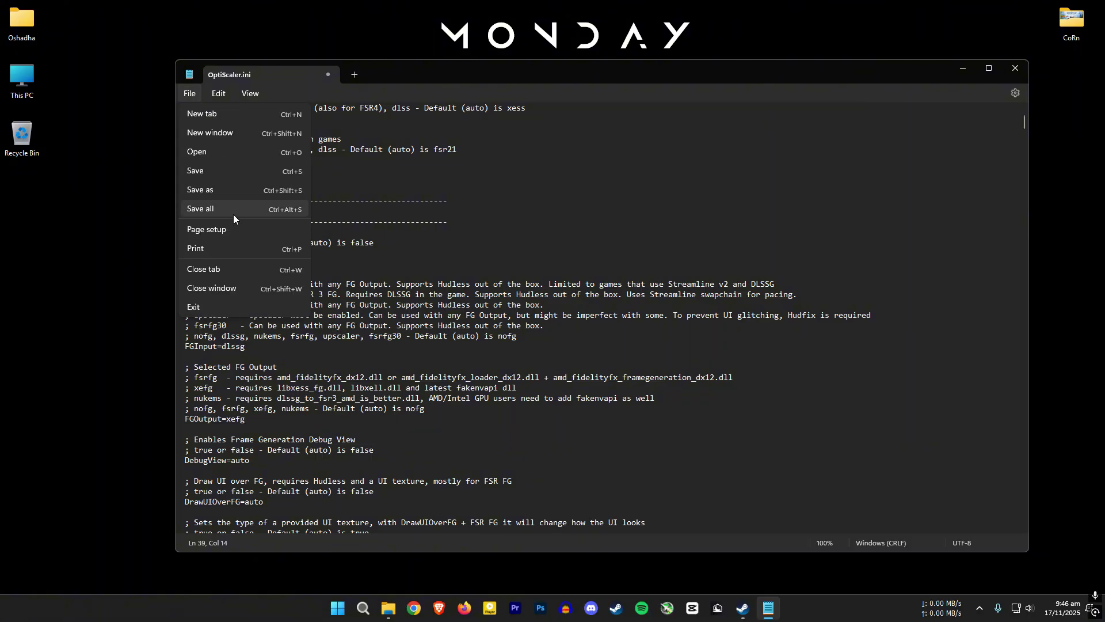
left_click(202, 169)
left_click(1016, 69)
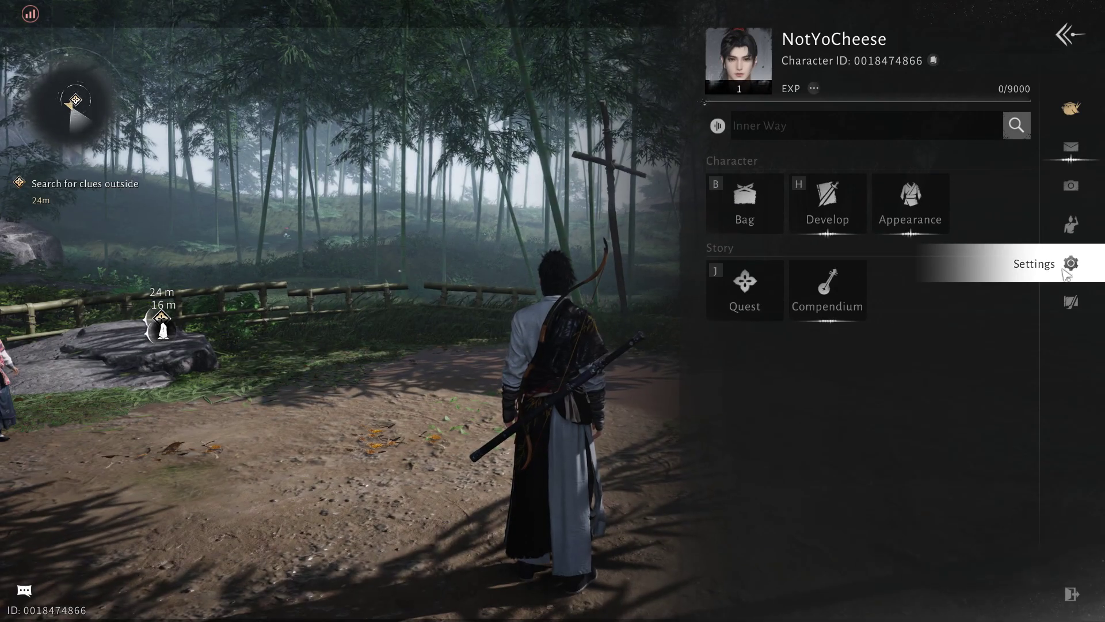
Step: In Where Winds Meet's display settings, set the FPS Limit to Unrestricted
left_click(1066, 275)
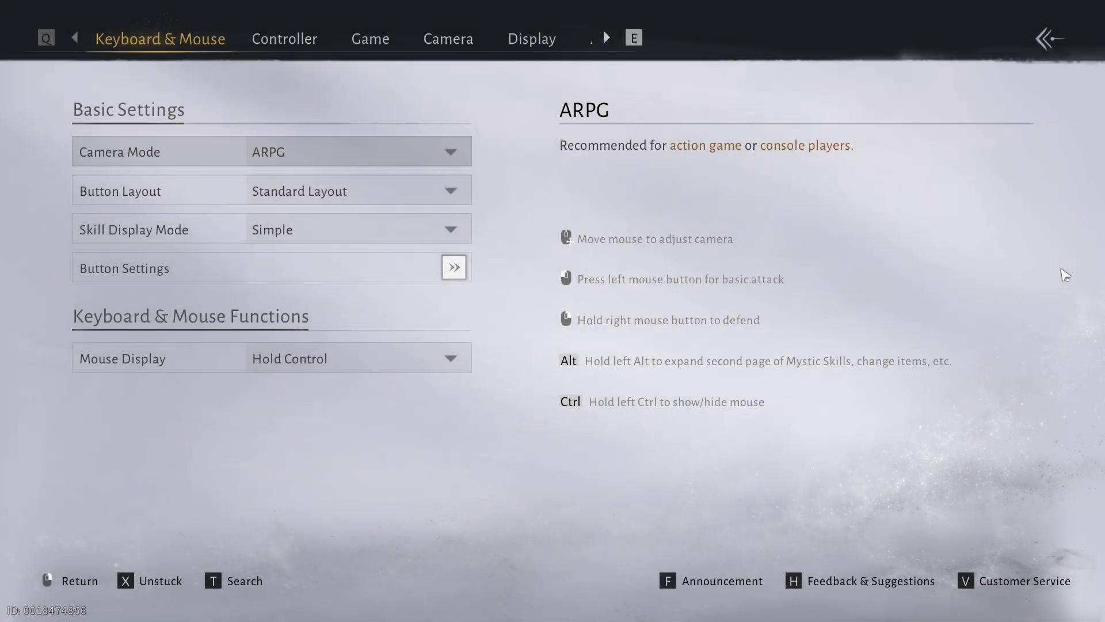
left_click(547, 53)
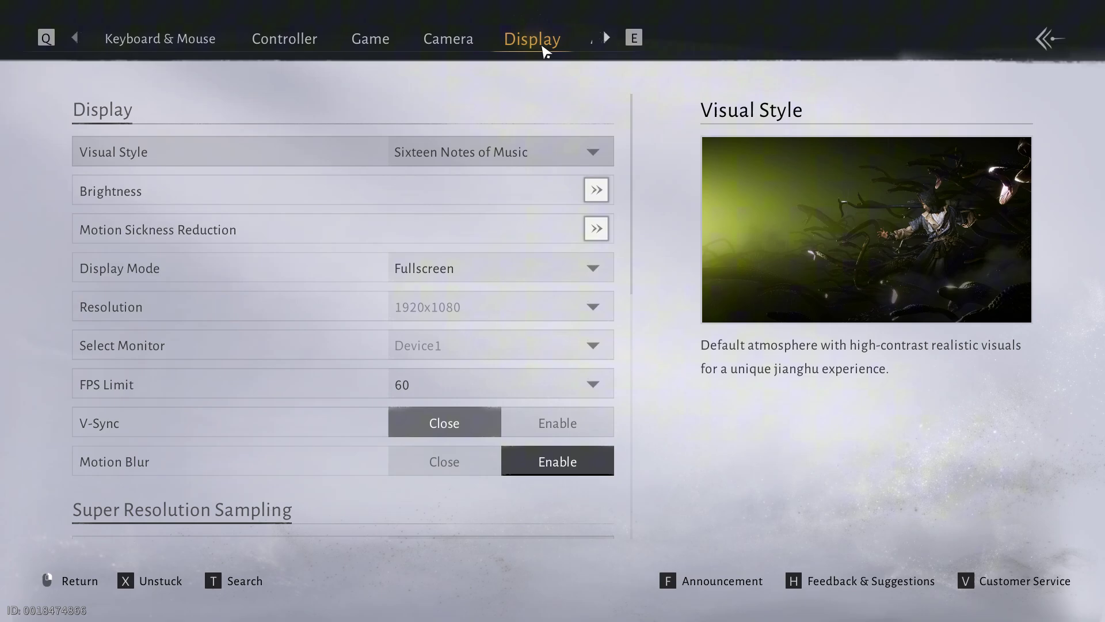
left_click(454, 374)
left_click(451, 444)
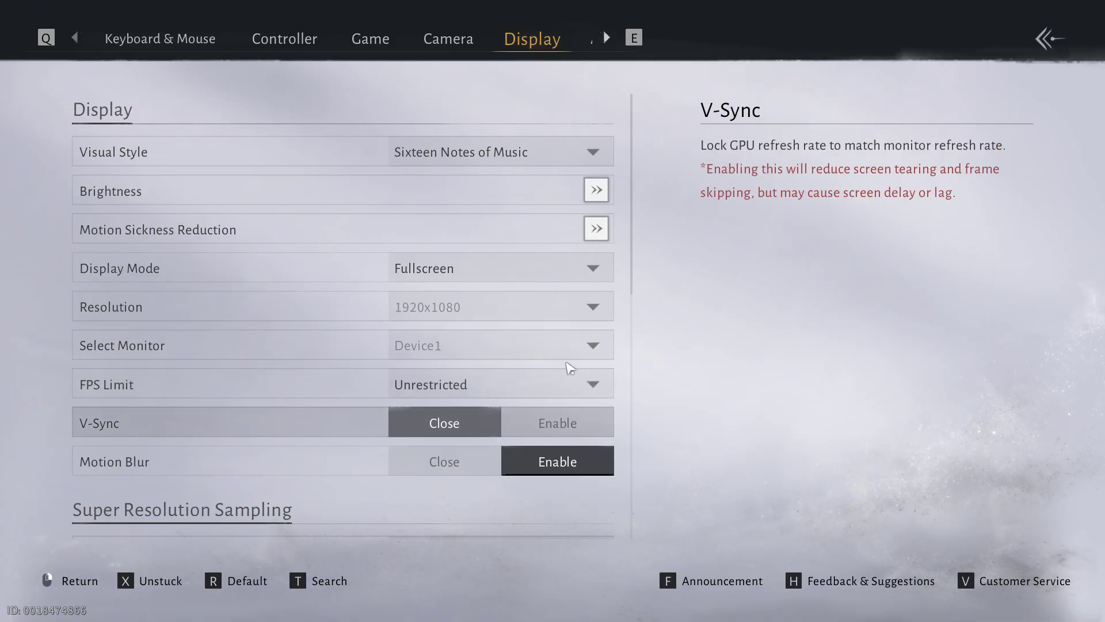
Step: Select DLSS as the Super Resolution Type and enable Nvidia Frame Generation in the display settings
scroll(548, 337, "down", 6)
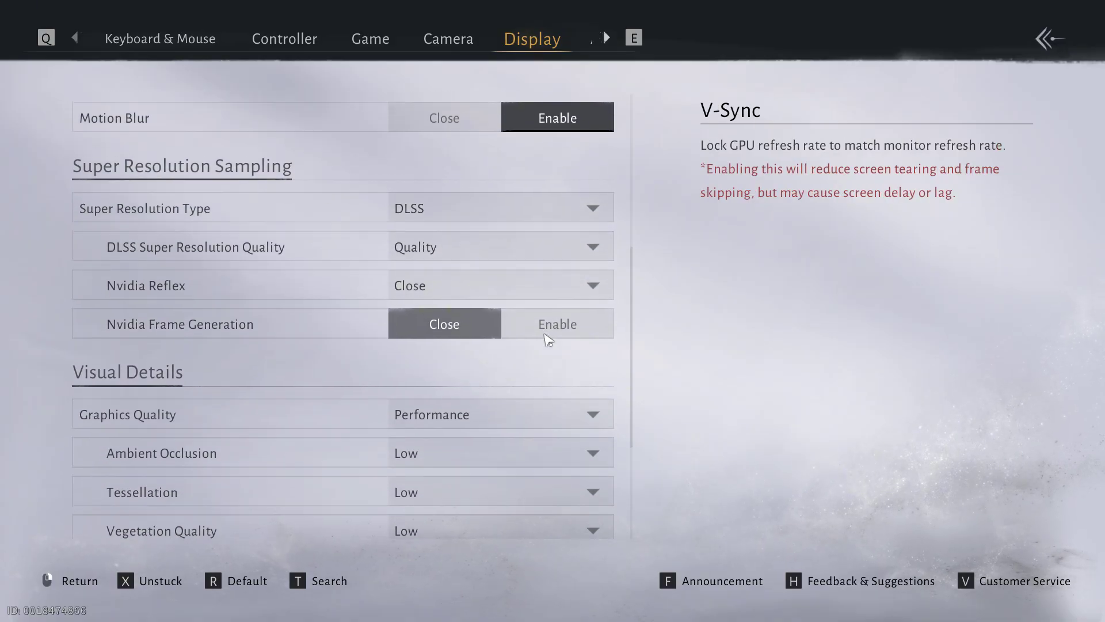
scroll(546, 340, "up", 2)
left_click(456, 318)
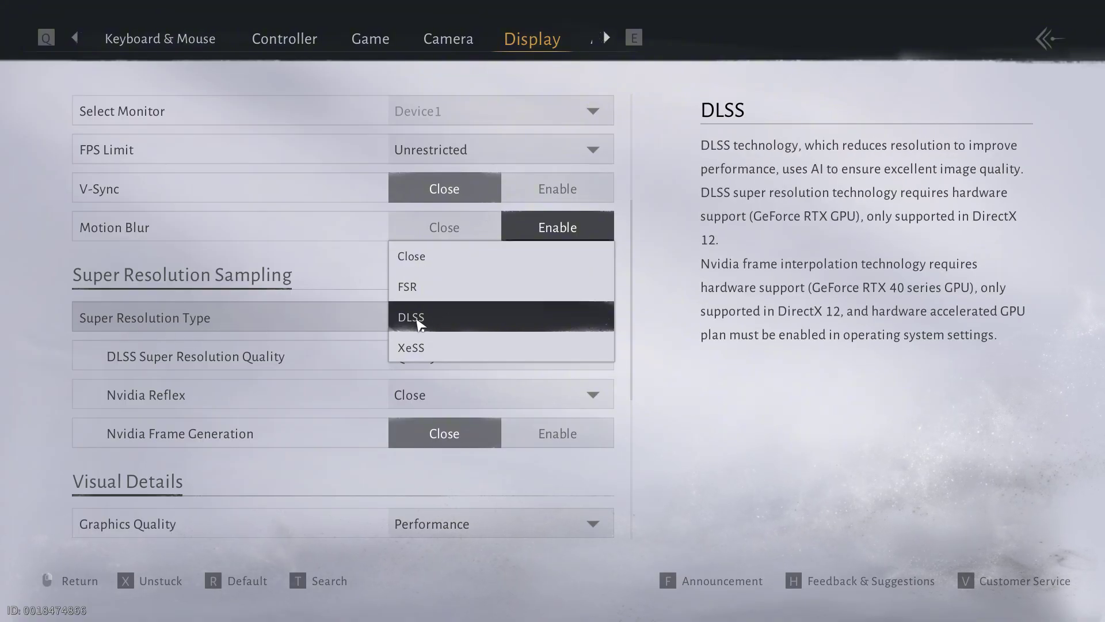
left_click(483, 325)
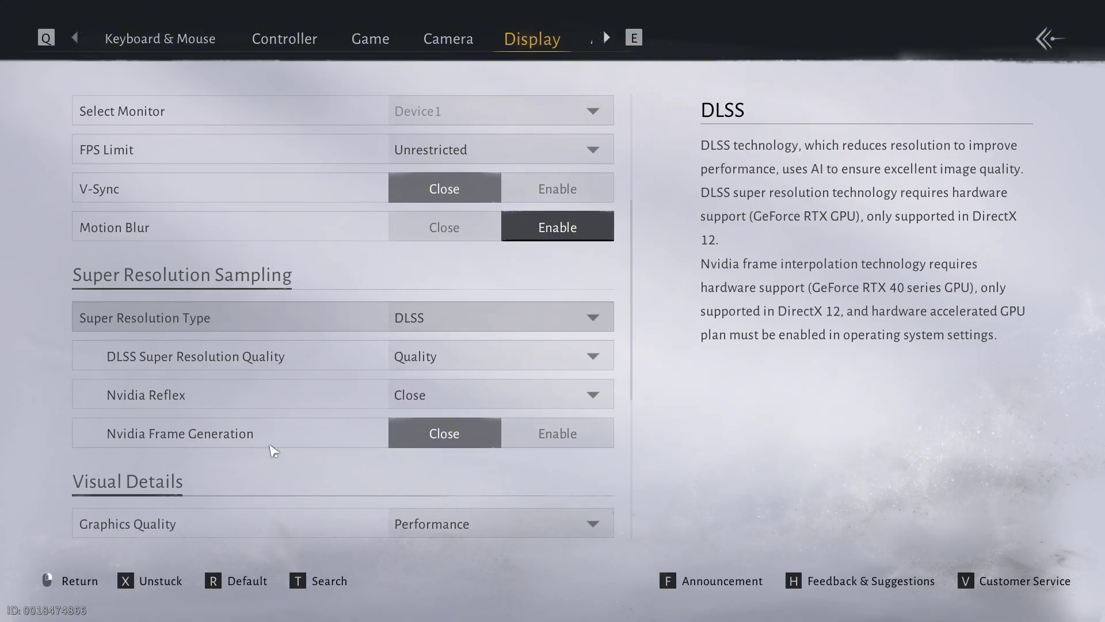
left_click(557, 433)
Step: Set the Graphics Quality preset to Balanced and return to the game world
scroll(611, 334, "down", 4)
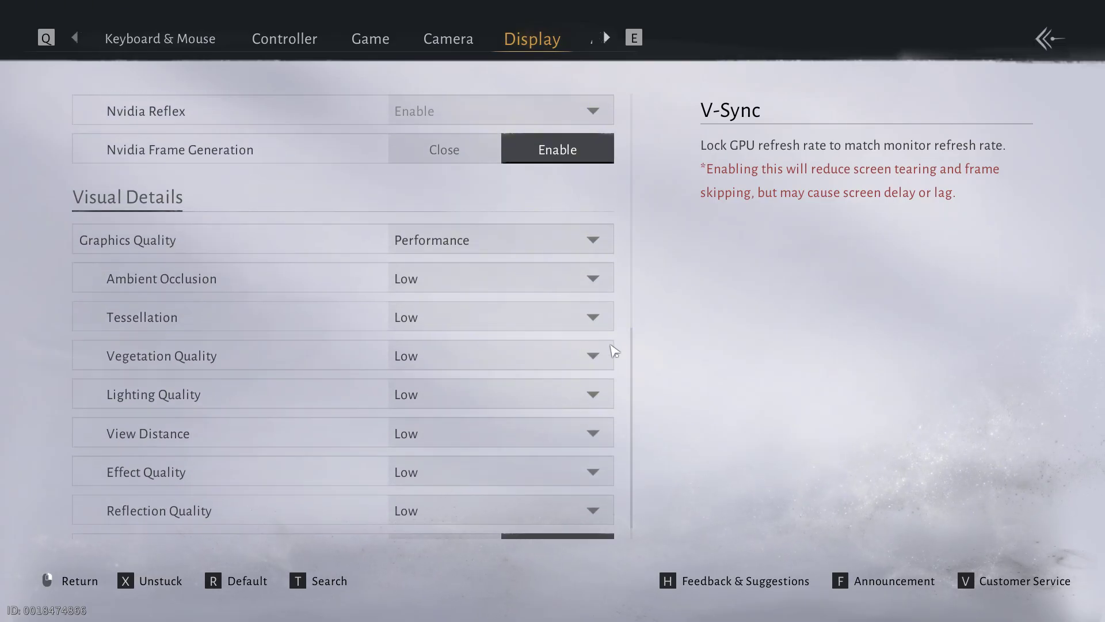
left_click(558, 248)
left_click(478, 266)
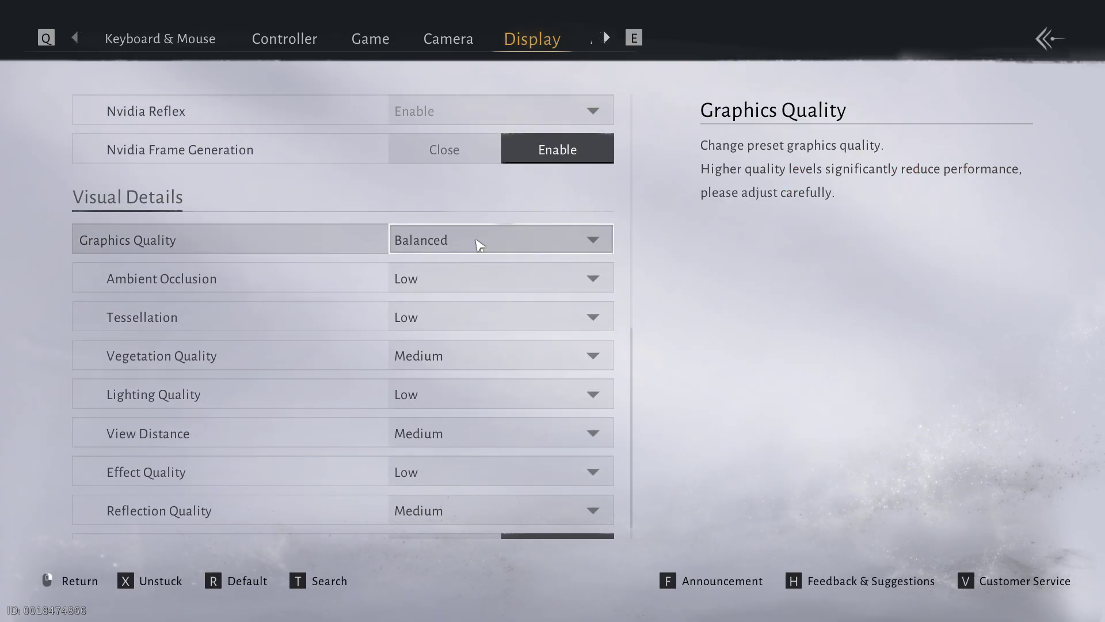
right_click(741, 468)
key("Escape")
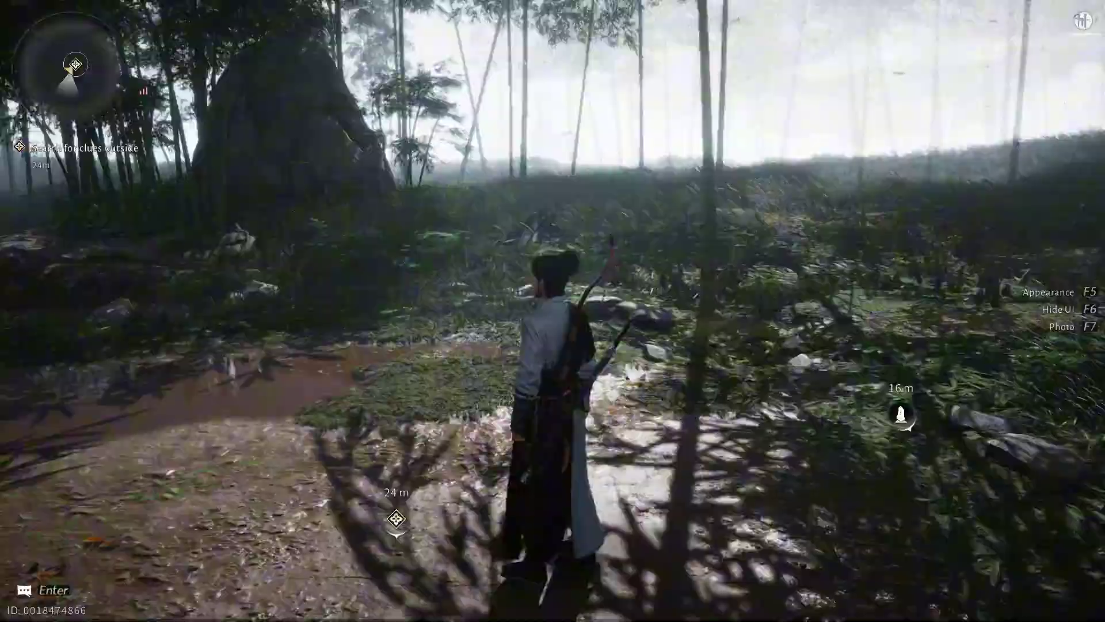
Step: Open the OptiScaler overlay in the game, set its Menu UI Scale to 1.0 and reposition it
key("d")
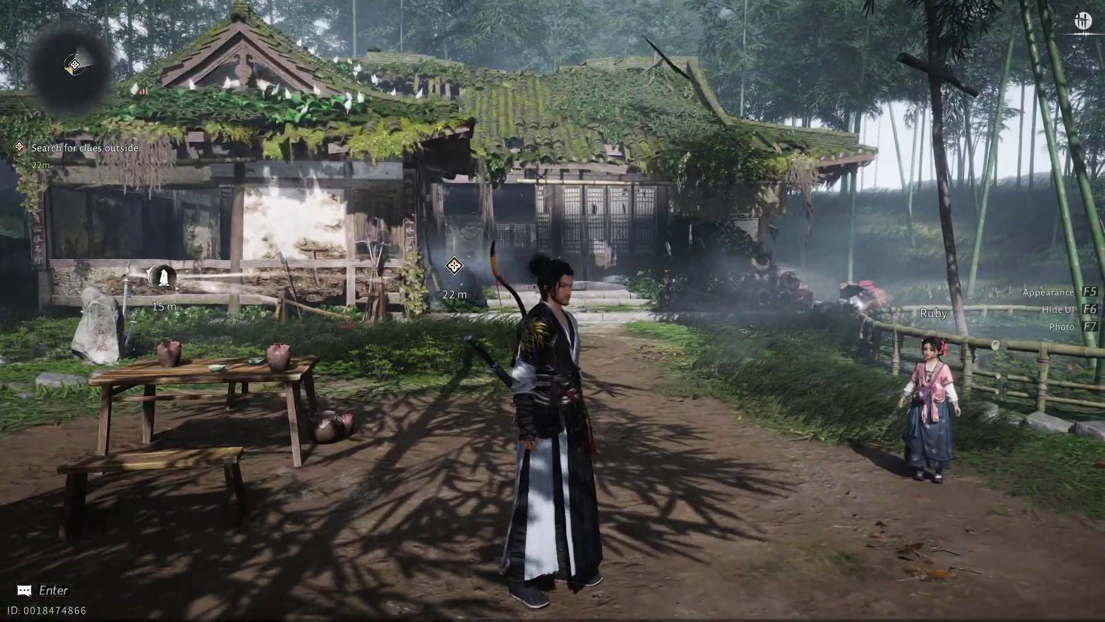
key("Insert")
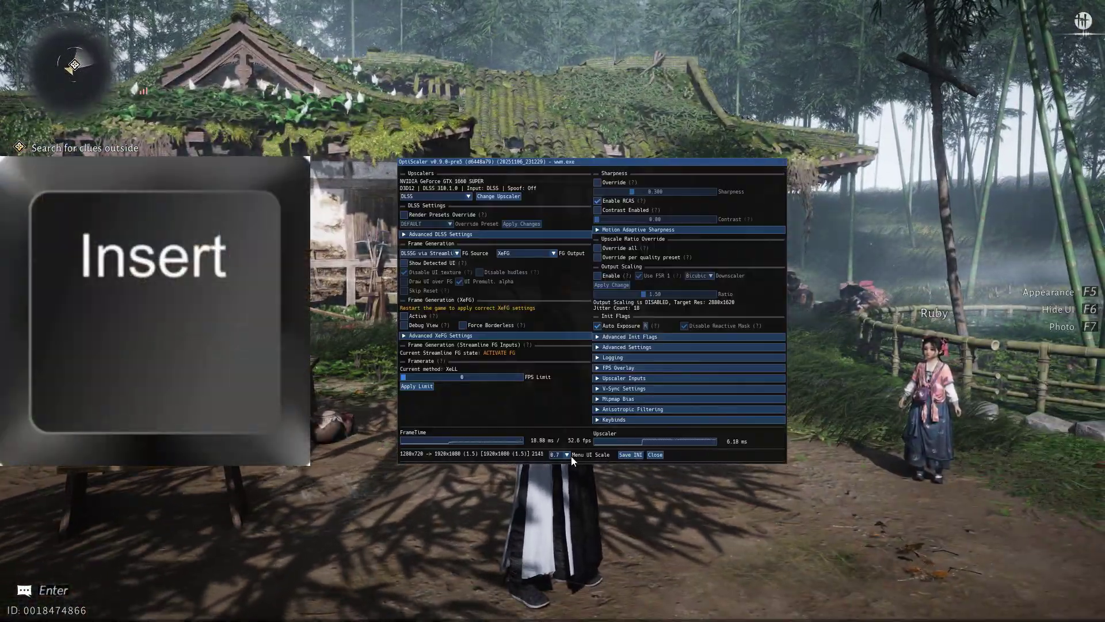
left_click(566, 455)
left_click(556, 499)
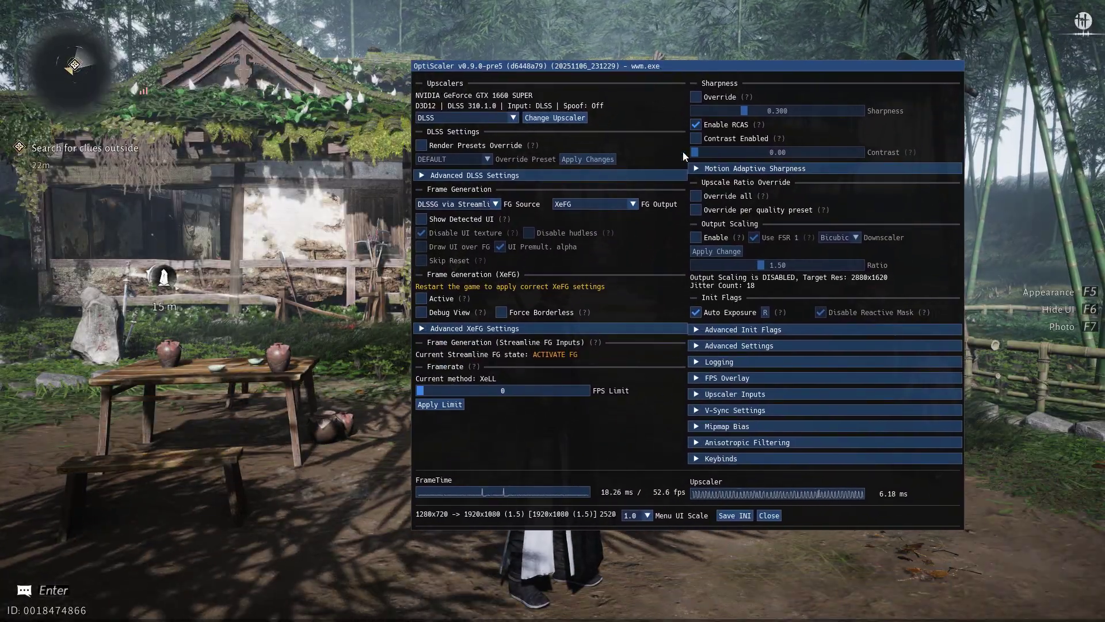
left_click_drag(595, 64, 584, 37)
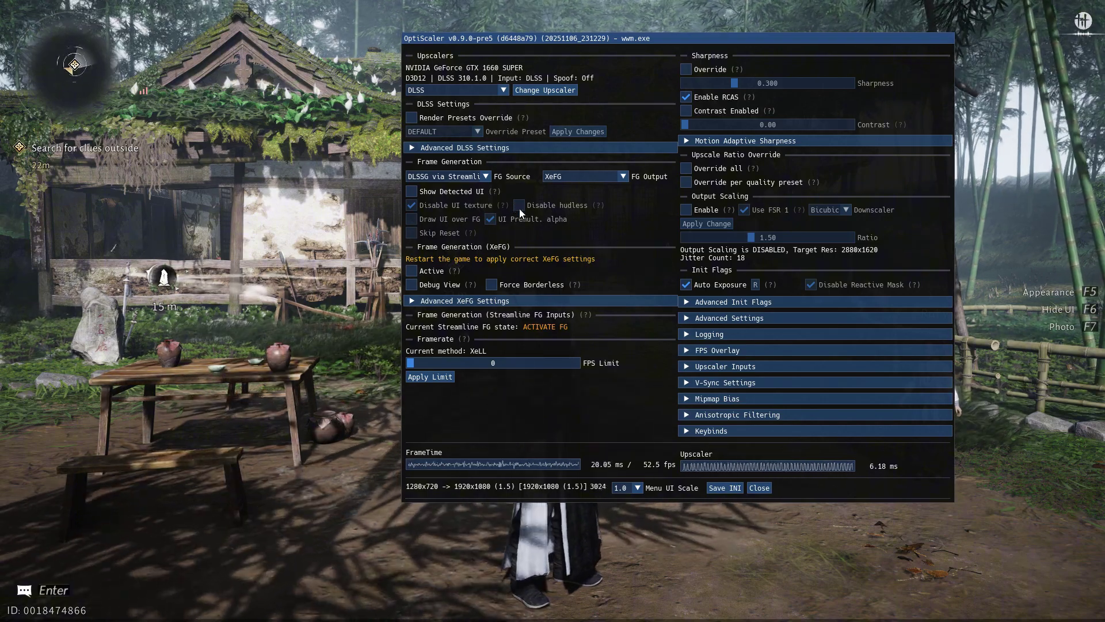
Step: Enable OptiScaler's FPS overlay with the Detailed + Graph type, enlarge its scale and move the menu clear of it
left_click(733, 349)
left_click(695, 366)
left_click(731, 395)
left_click(734, 427)
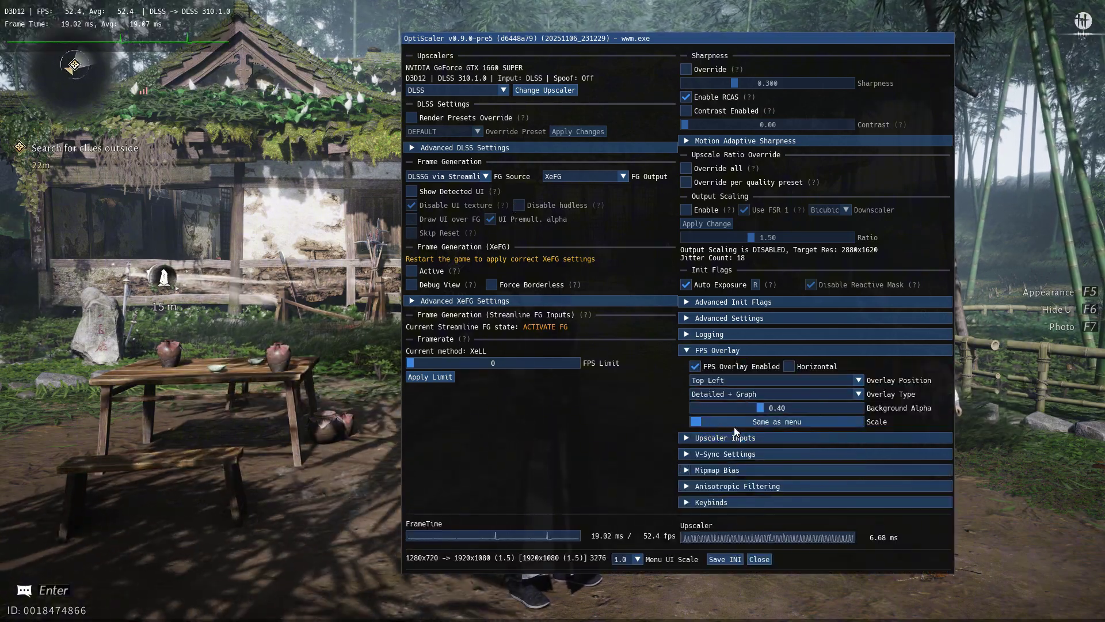
left_click_drag(734, 427, 840, 427)
left_click(703, 350)
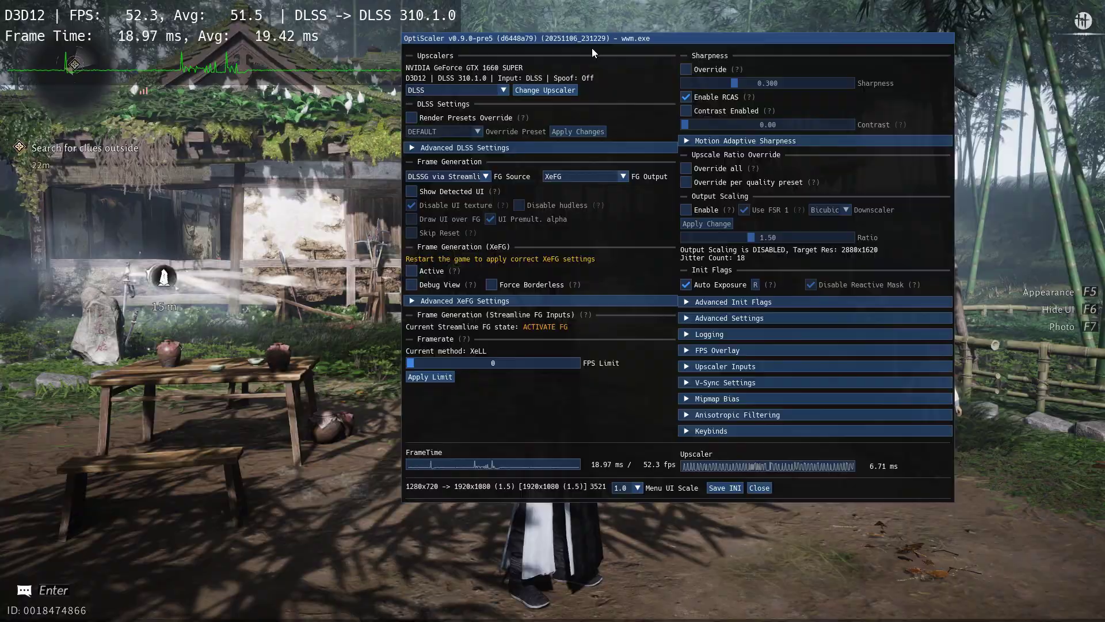
left_click_drag(591, 53, 717, 60)
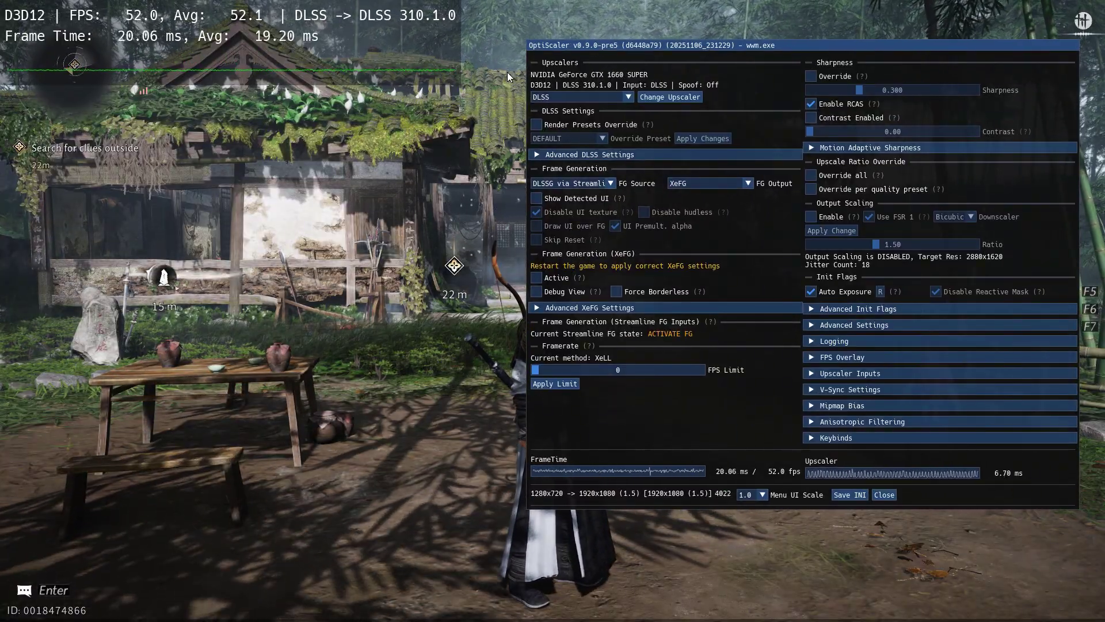
Step: Change the upscaler from DLSS to FSR 3.X and activate XeFG frame generation
left_click(572, 94)
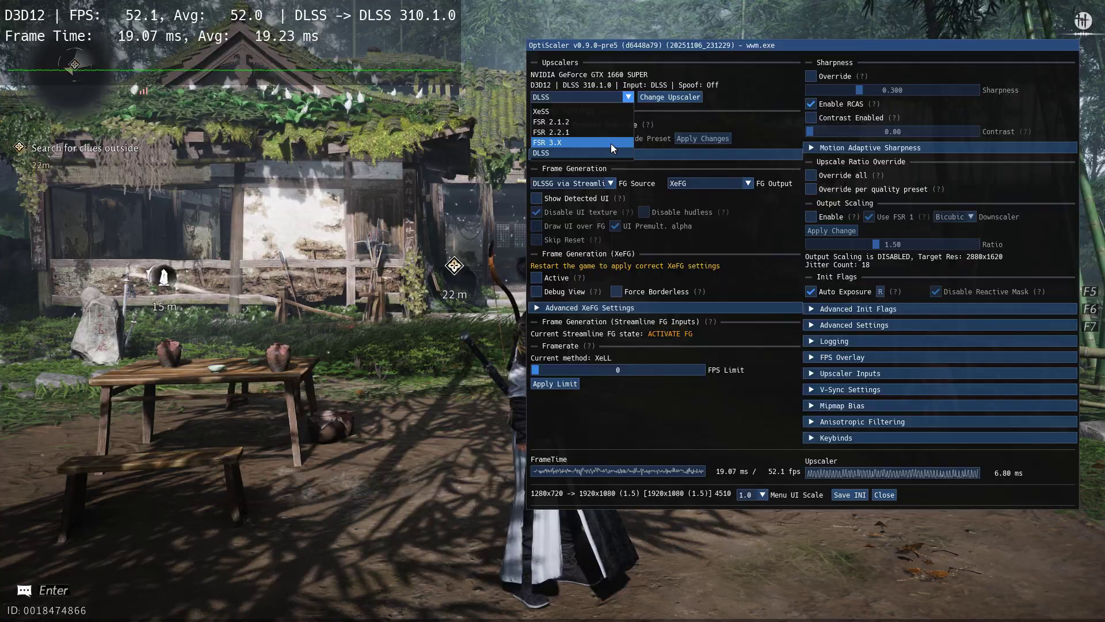
left_click(610, 143)
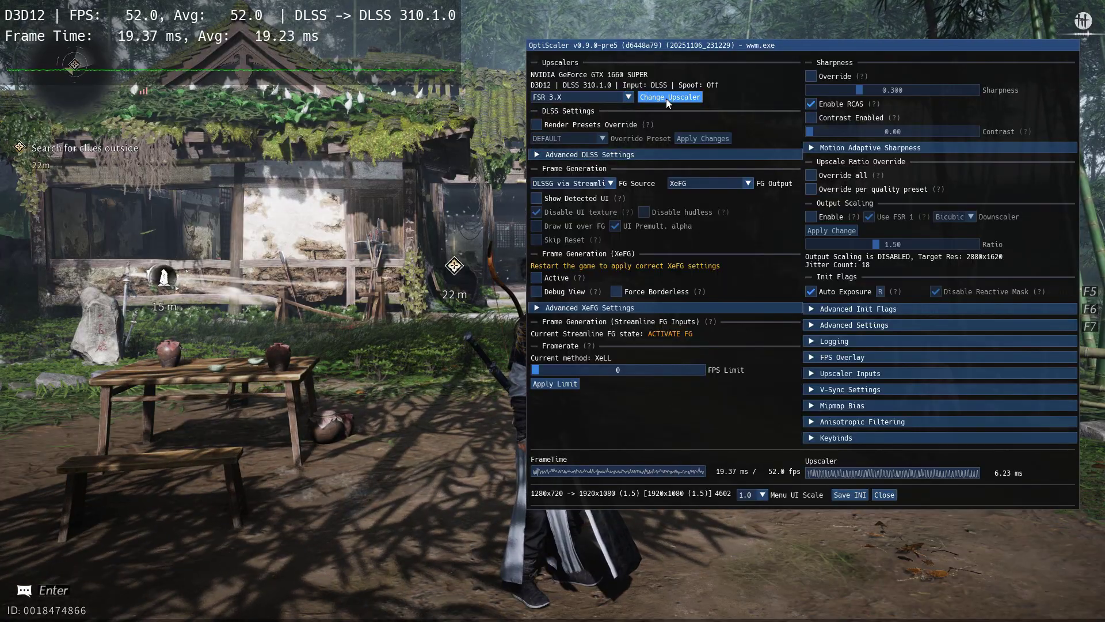
left_click(665, 98)
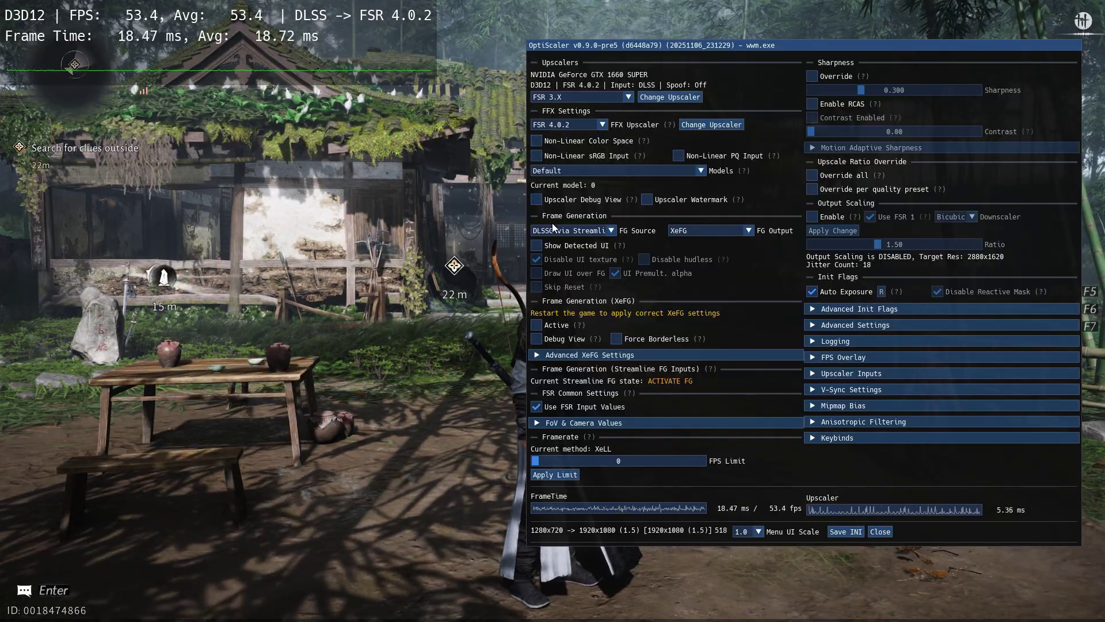
left_click(536, 325)
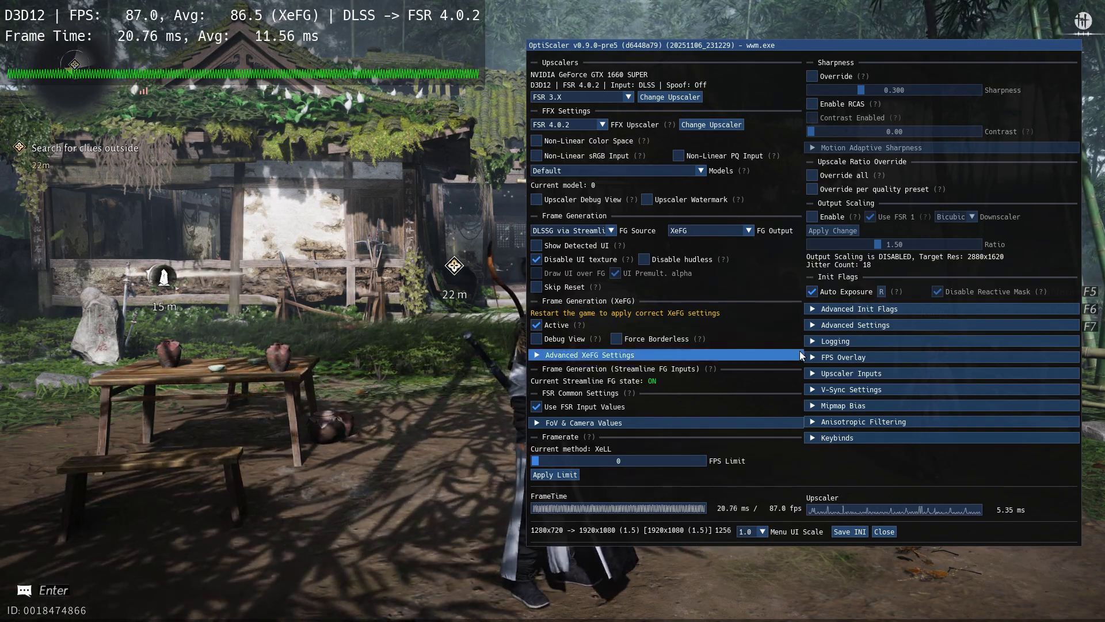
Step: Override the sharpness with a value of about 0.507, enable RCAS and close the OptiScaler menu
mouse_move(811, 46)
left_mouse_down()
mouse_move(773, 39)
mouse_move(792, 38)
left_mouse_up()
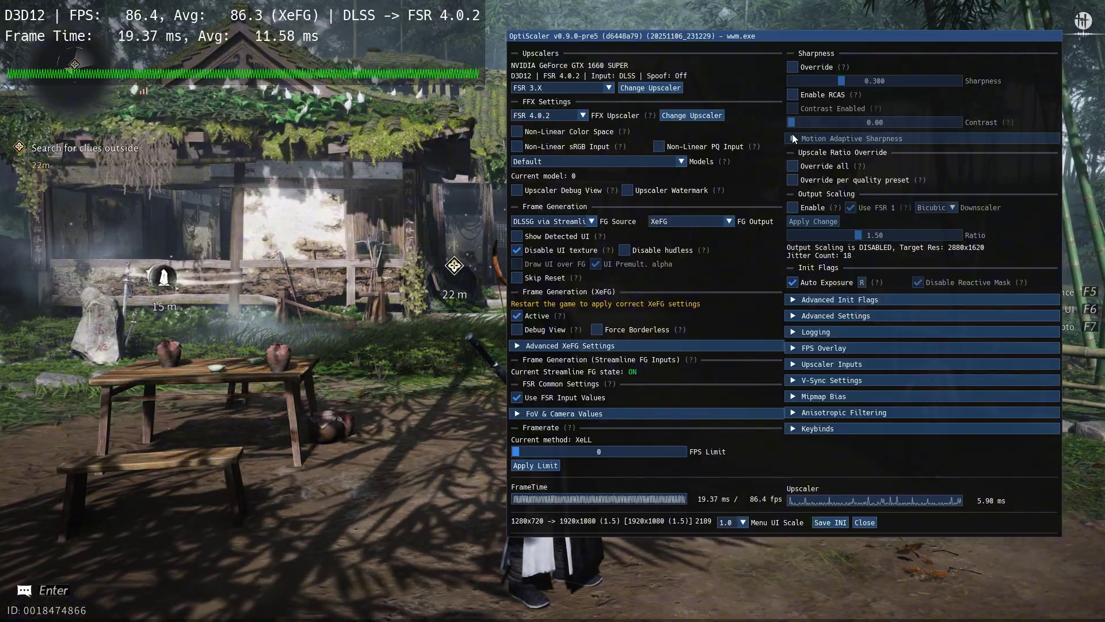
left_click(793, 67)
left_click_drag(842, 81, 876, 81)
left_click(793, 95)
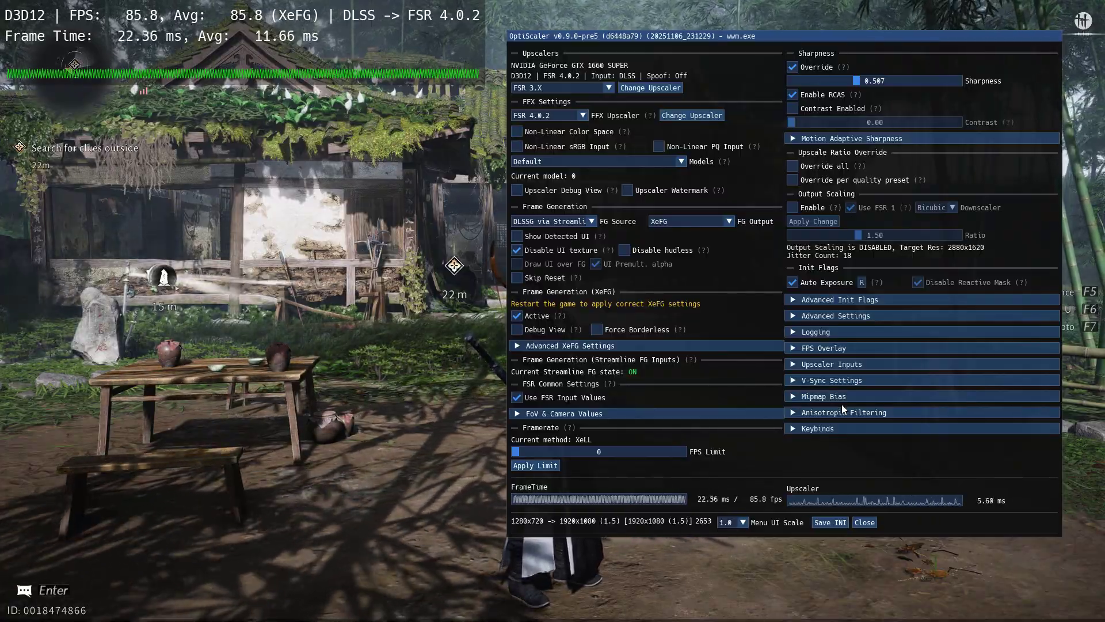
left_click(864, 522)
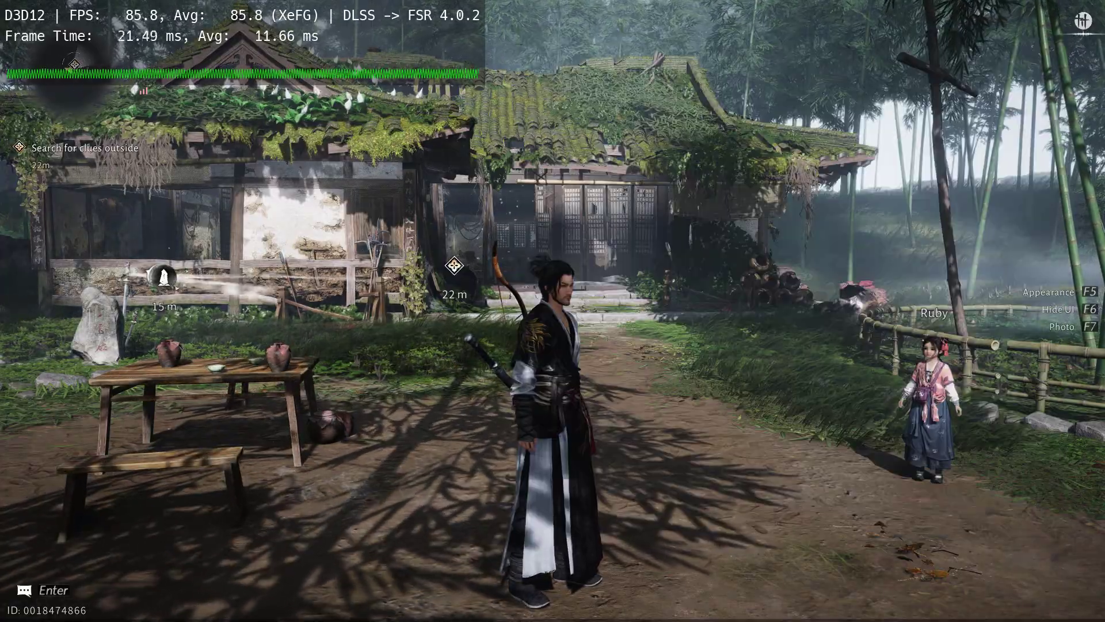
Step: Reopen the OptiScaler menu in the game, turn V-Sync On in its V-Sync Settings and close the menu
key("w")
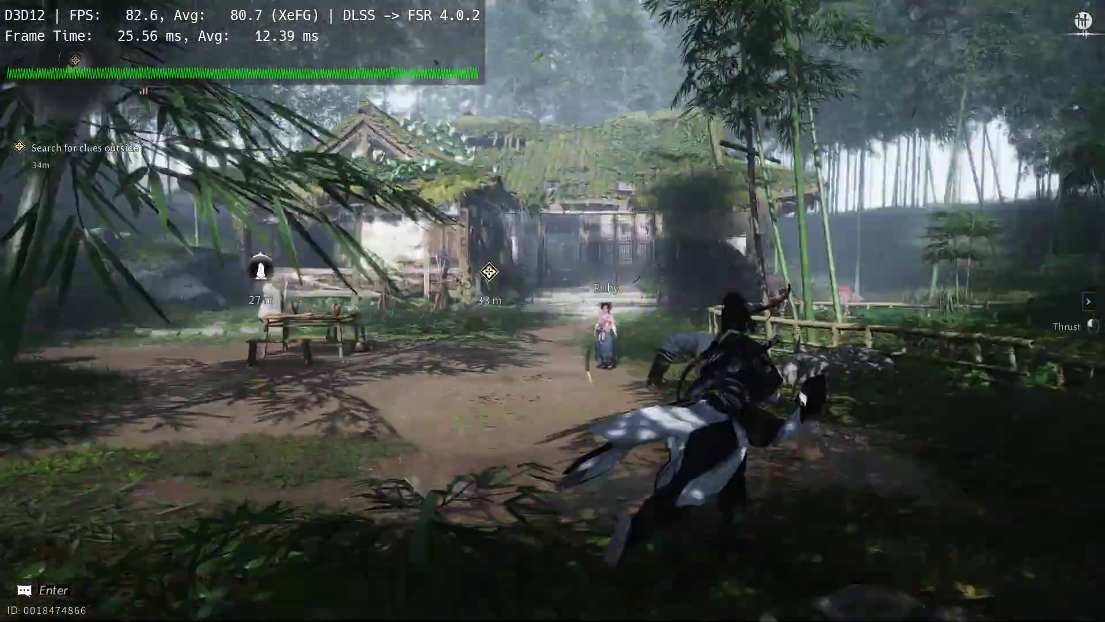
key("Insert")
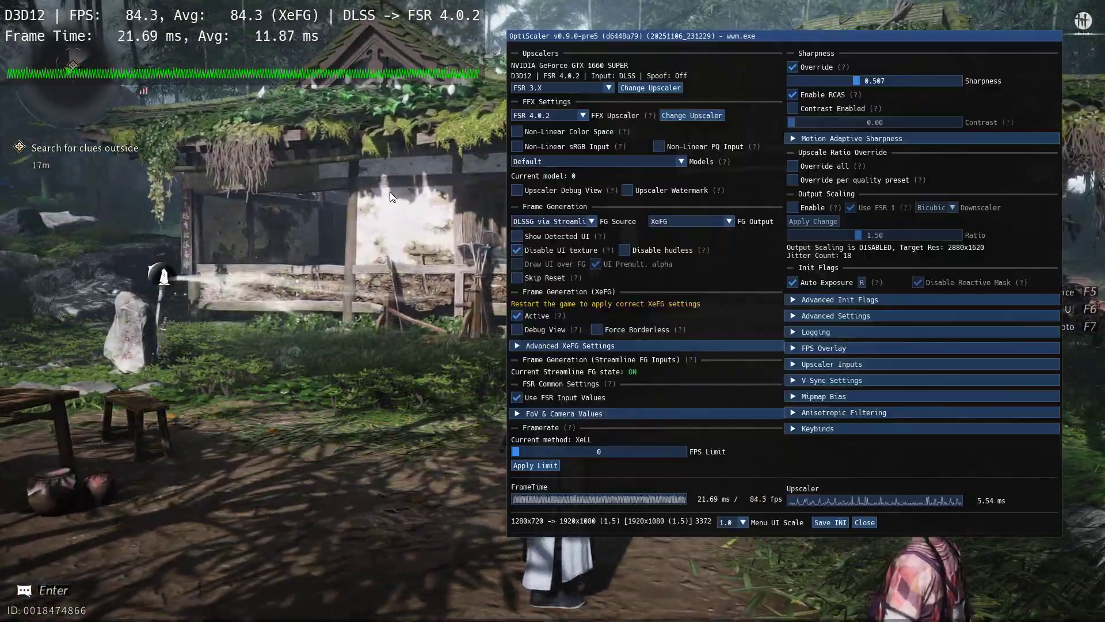
left_click(838, 379)
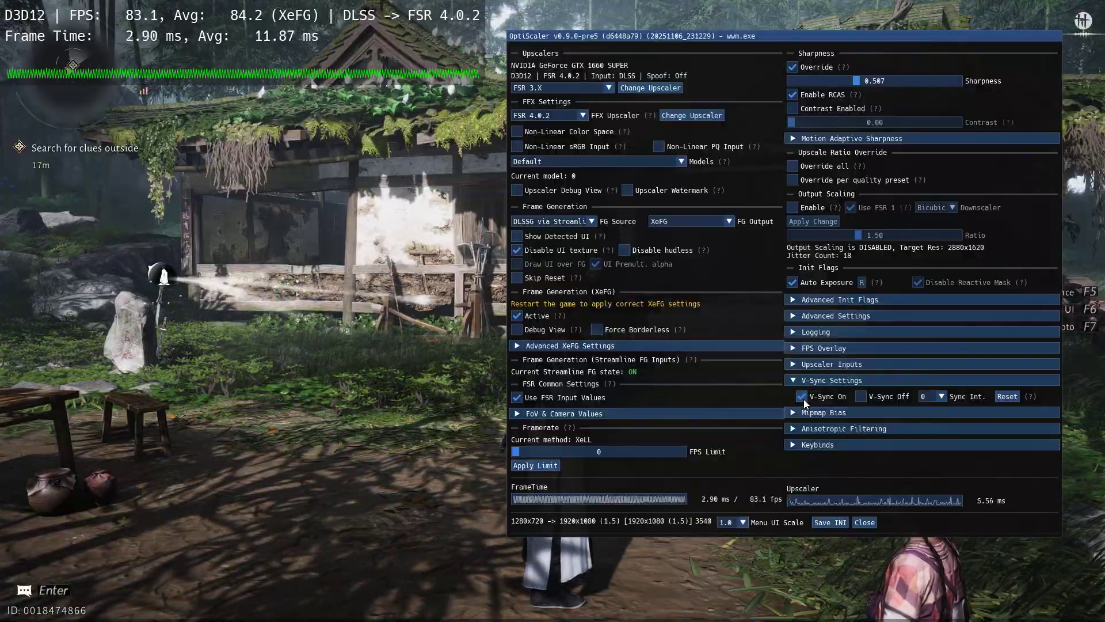
key("Insert")
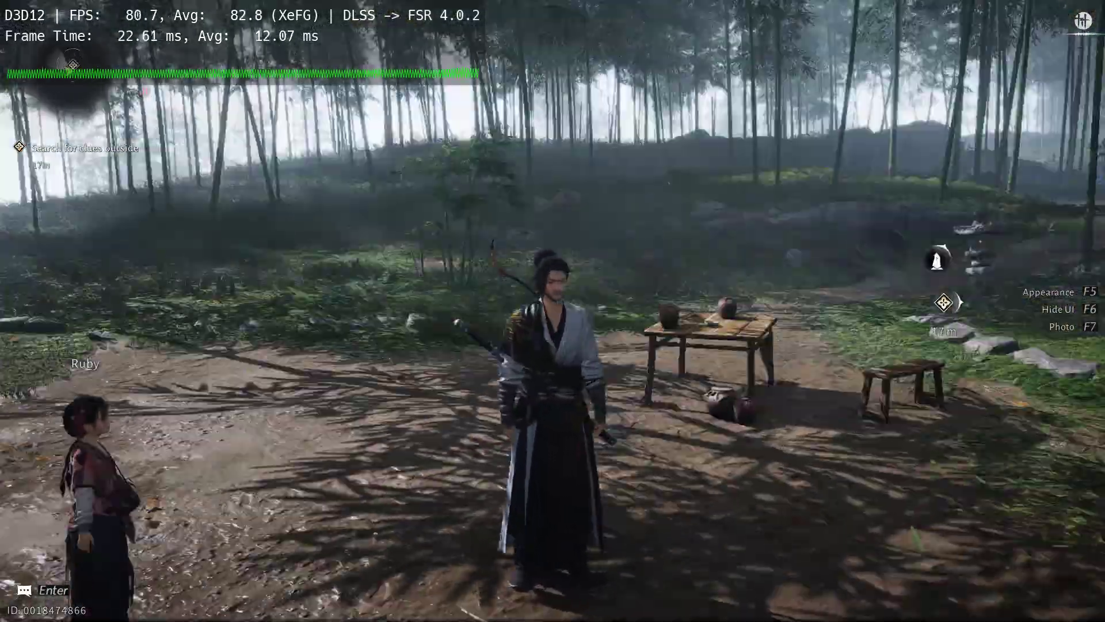
Step: Run the character around the courtyard to check smoothness and frame rate, and return to OptiScaler's V-Sync settings
key("w")
key("w")
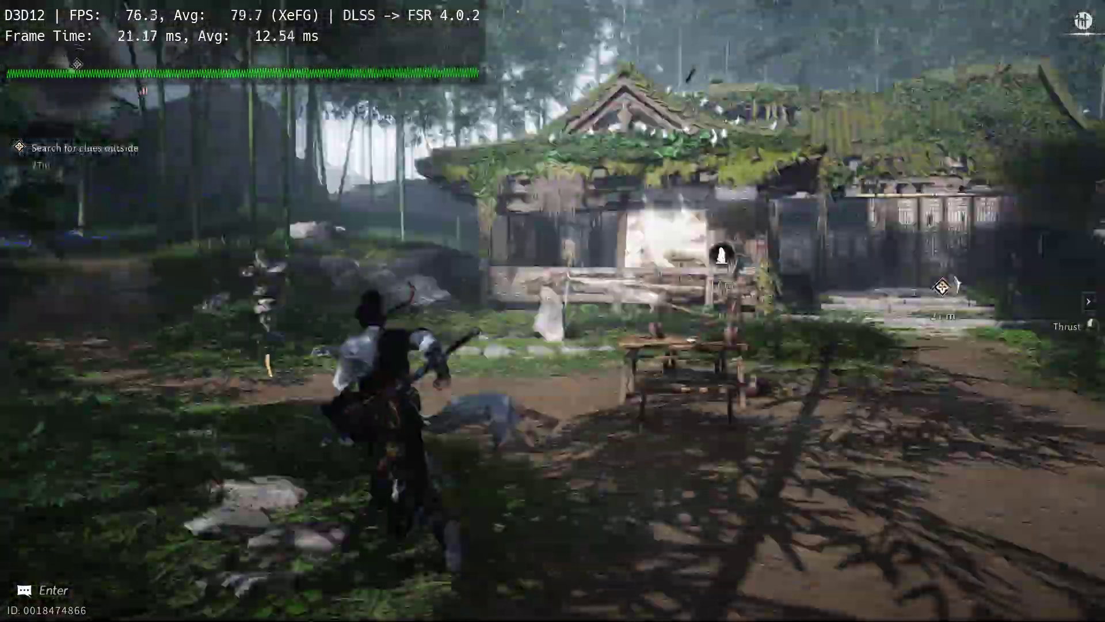
key("w")
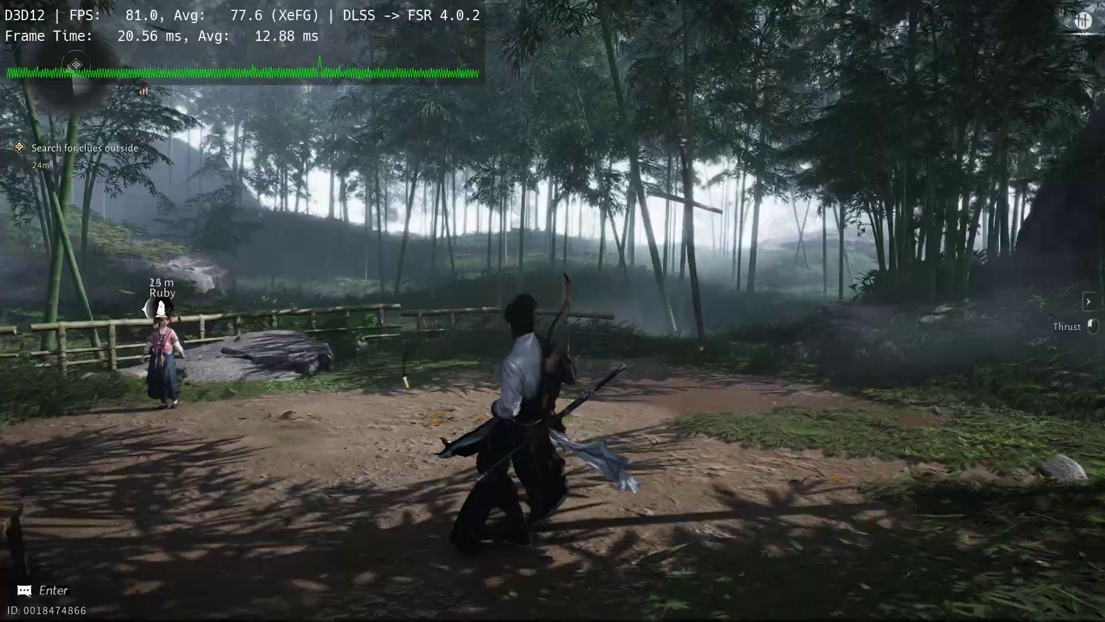
key("Insert")
left_click(811, 395)
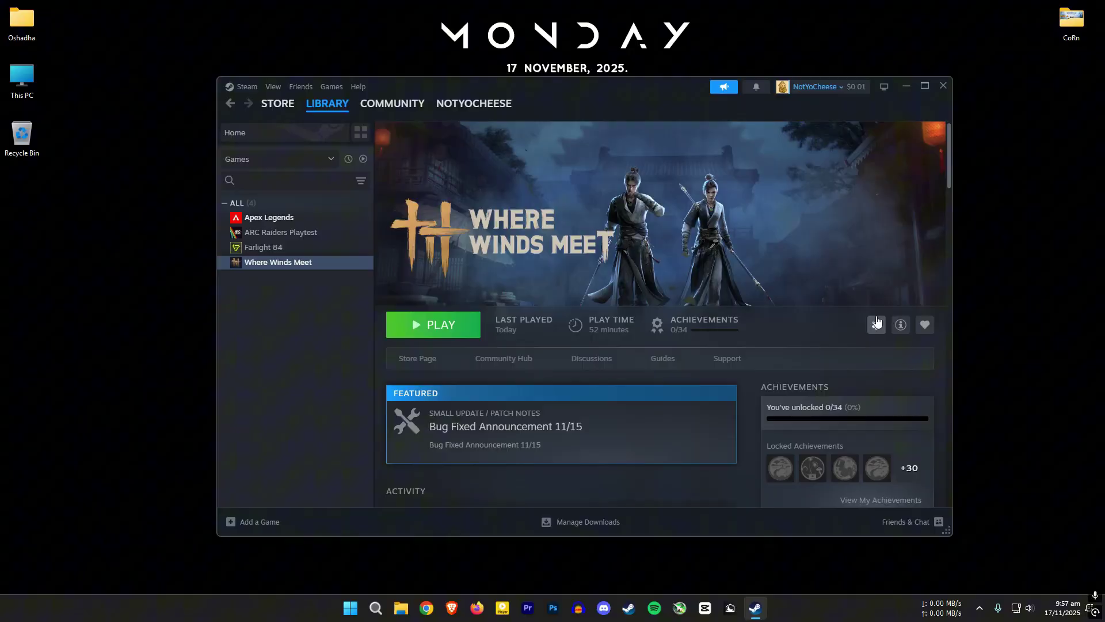
Step: From Steam, browse Where Winds Meet's local files and go to the Engine > Binaries > Win64r folder
left_click(877, 324)
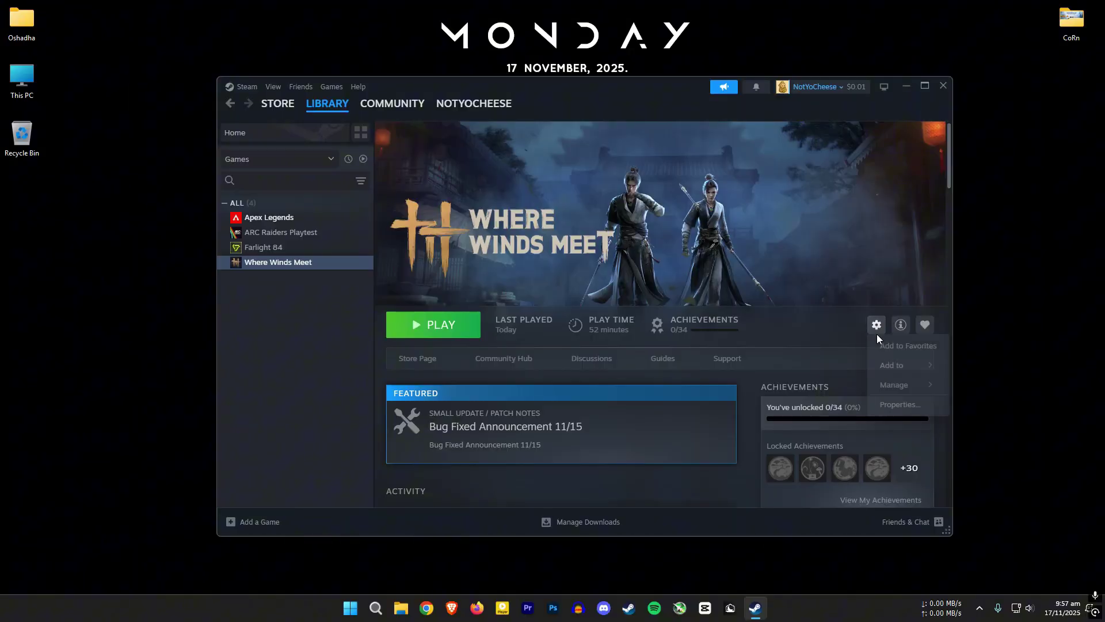
mouse_move(892, 385)
left_click(828, 405)
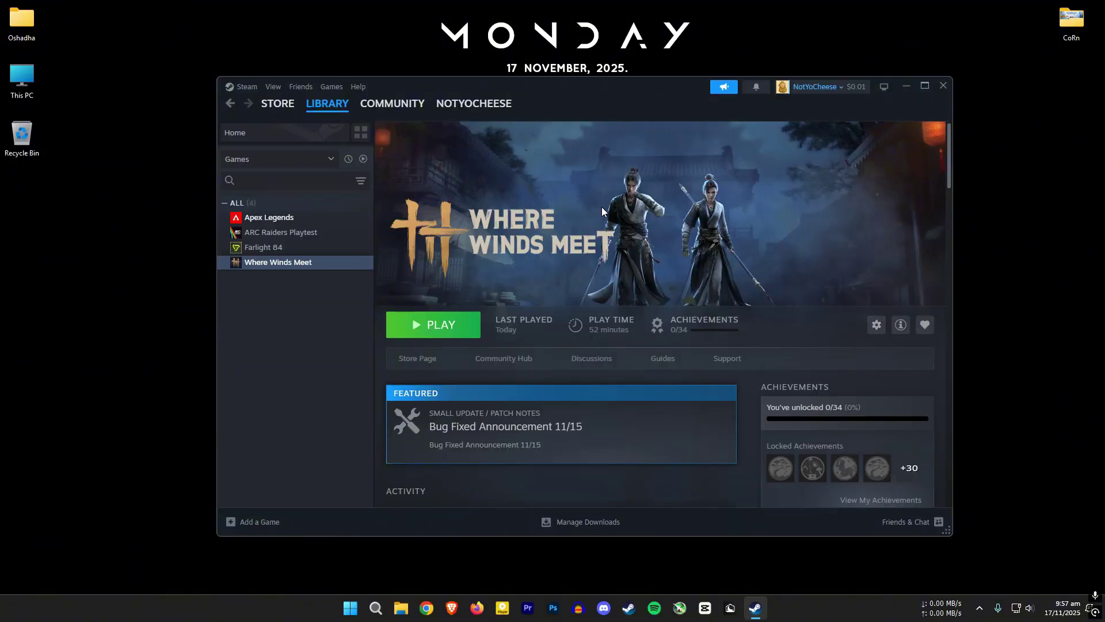
left_click_drag(561, 97, 769, 136)
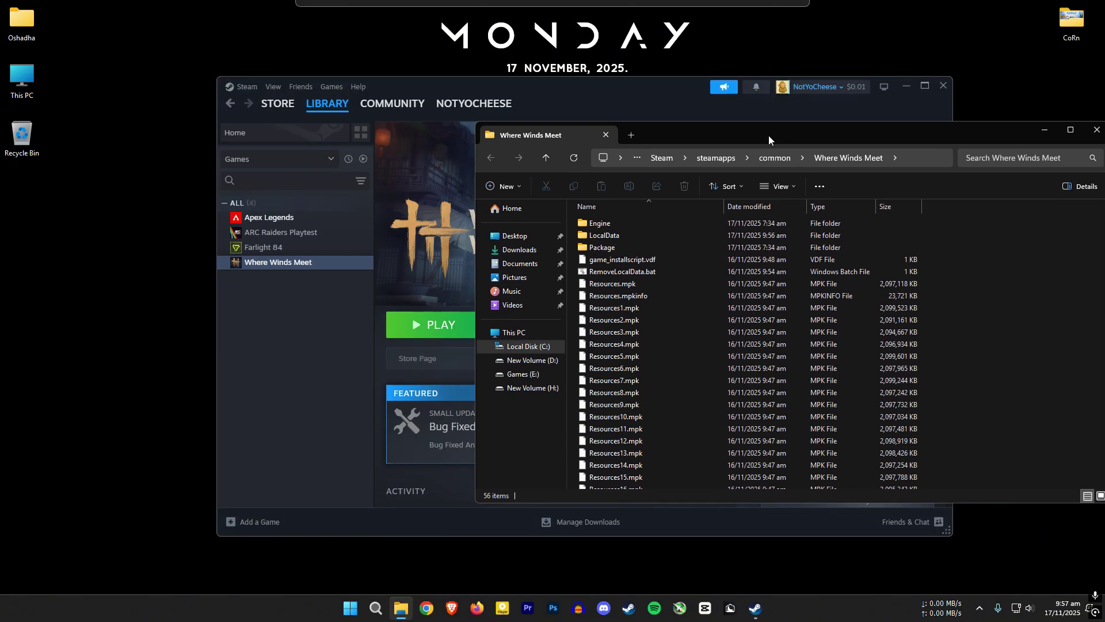
double_click(655, 219)
double_click(681, 226)
double_click(681, 227)
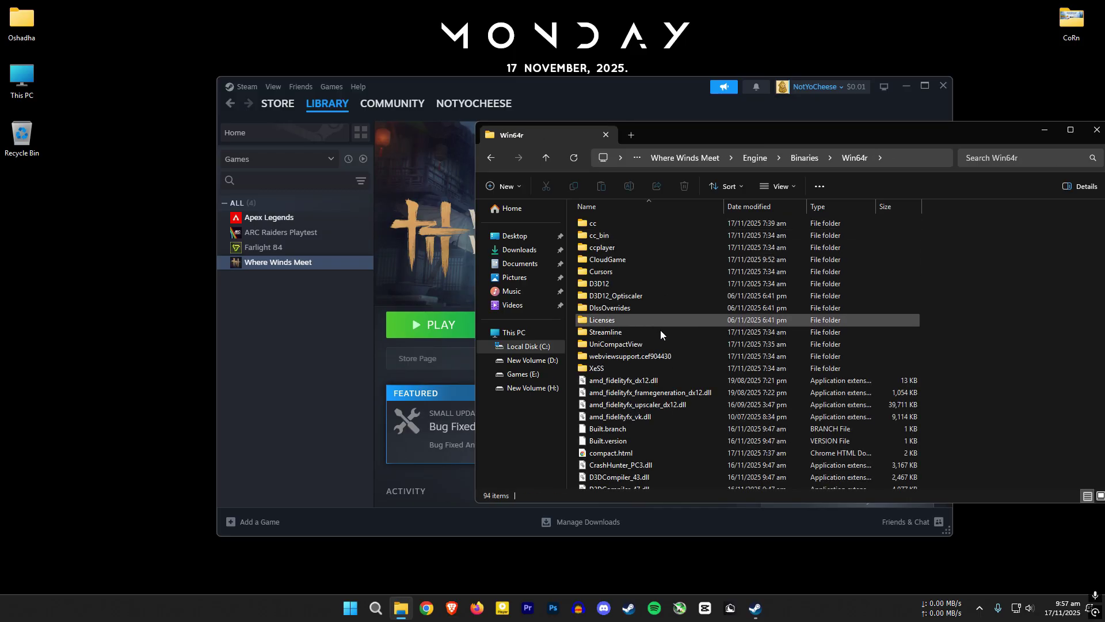
Step: Locate OptiScaler.ini in the Win64r folder and open it for editing
left_click(630, 439)
key("o")
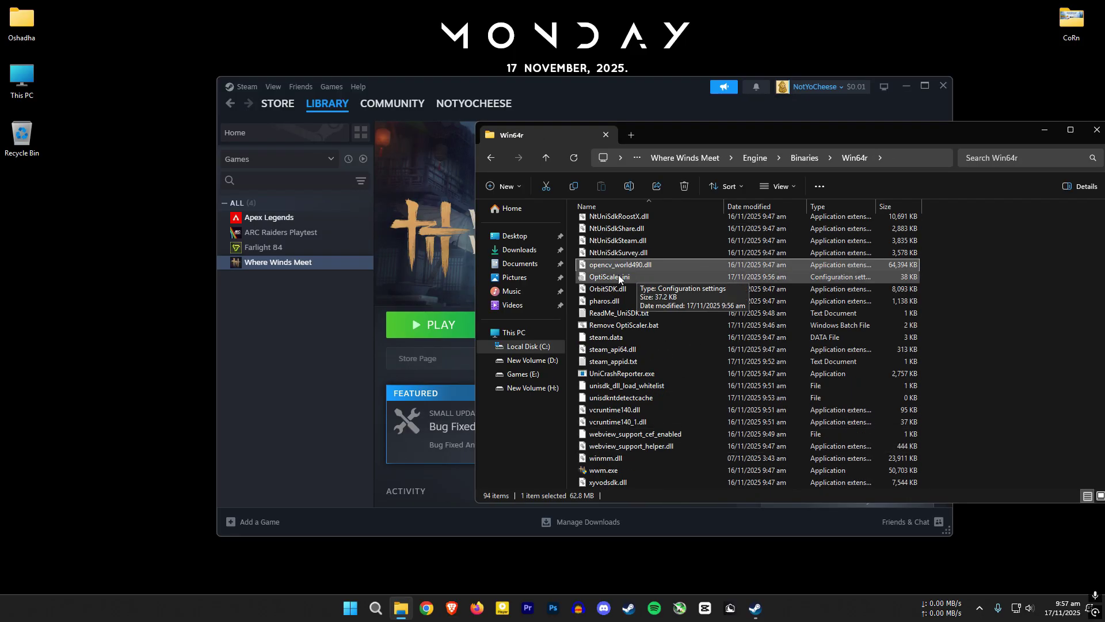
left_click(675, 278)
double_click(675, 277)
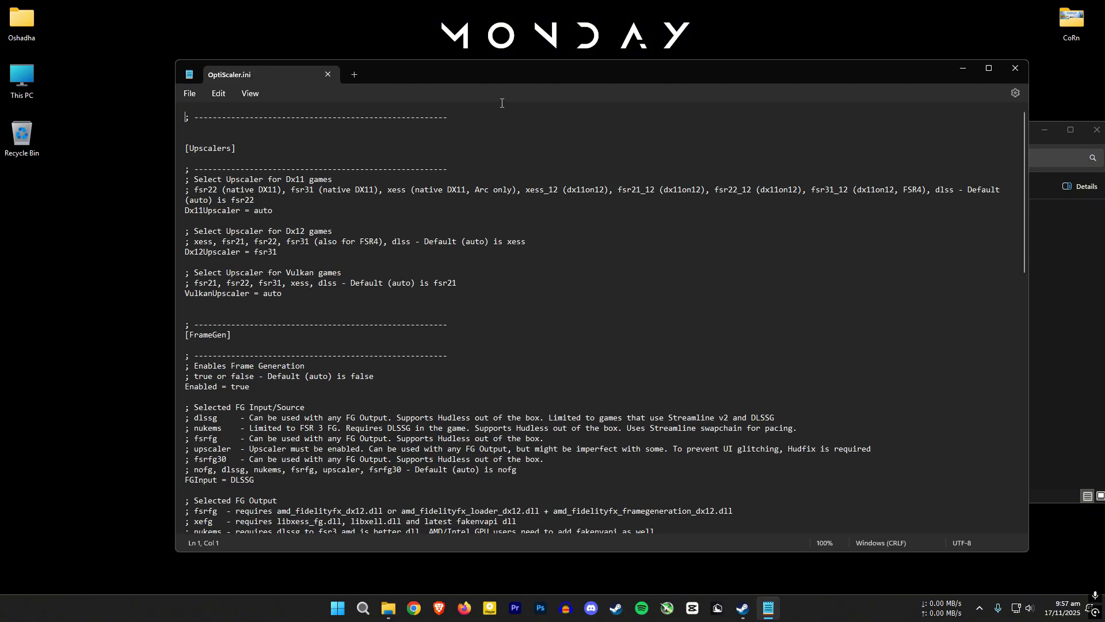
Step: Find HighResMV in the [XeFG] section of OptiScaler.ini, set it to false, save the file and close it
key("ctrl+f")
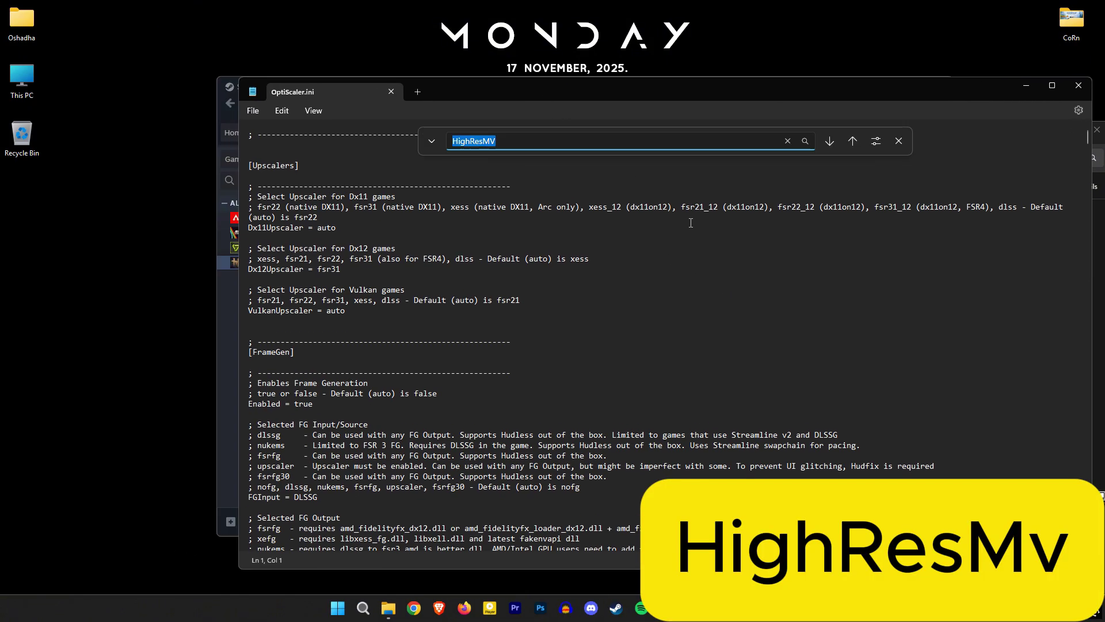
left_click(525, 141)
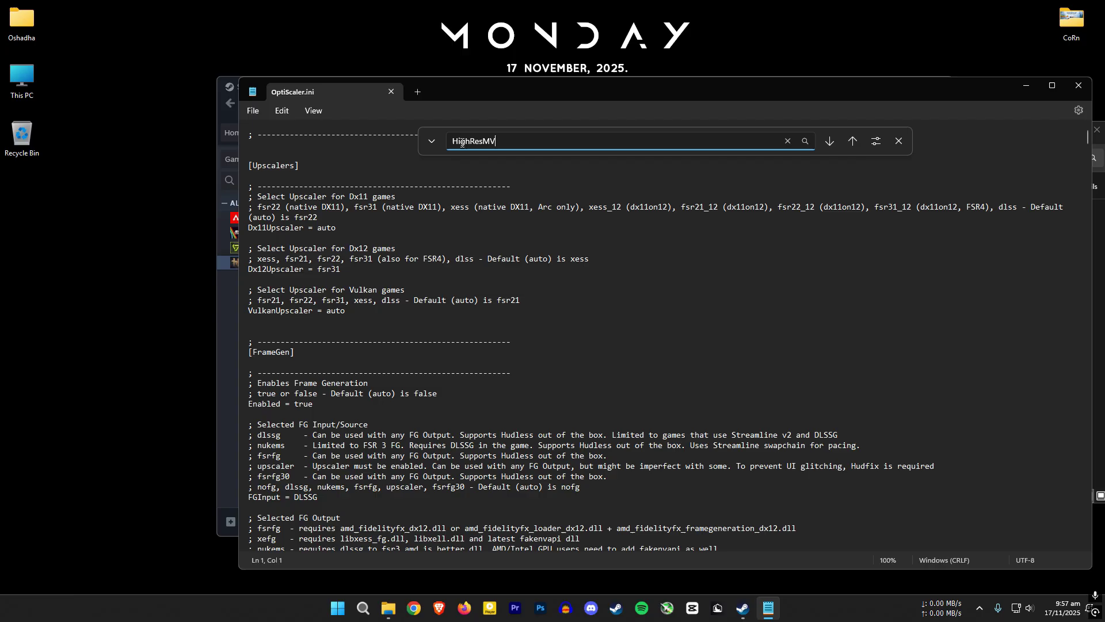
key("Return")
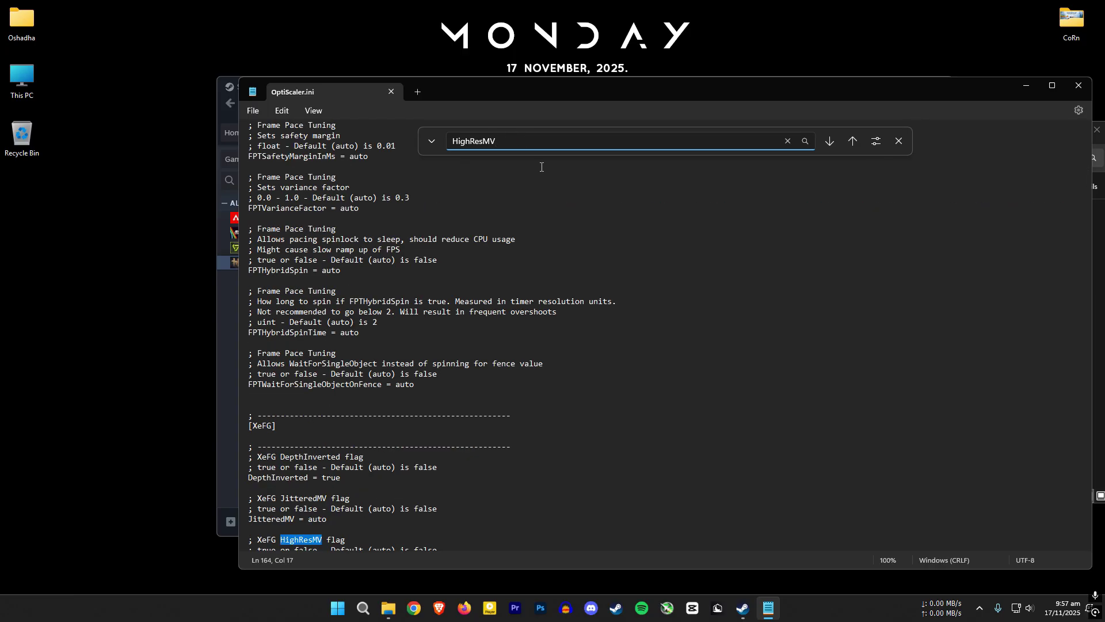
scroll(518, 230, "down", 5)
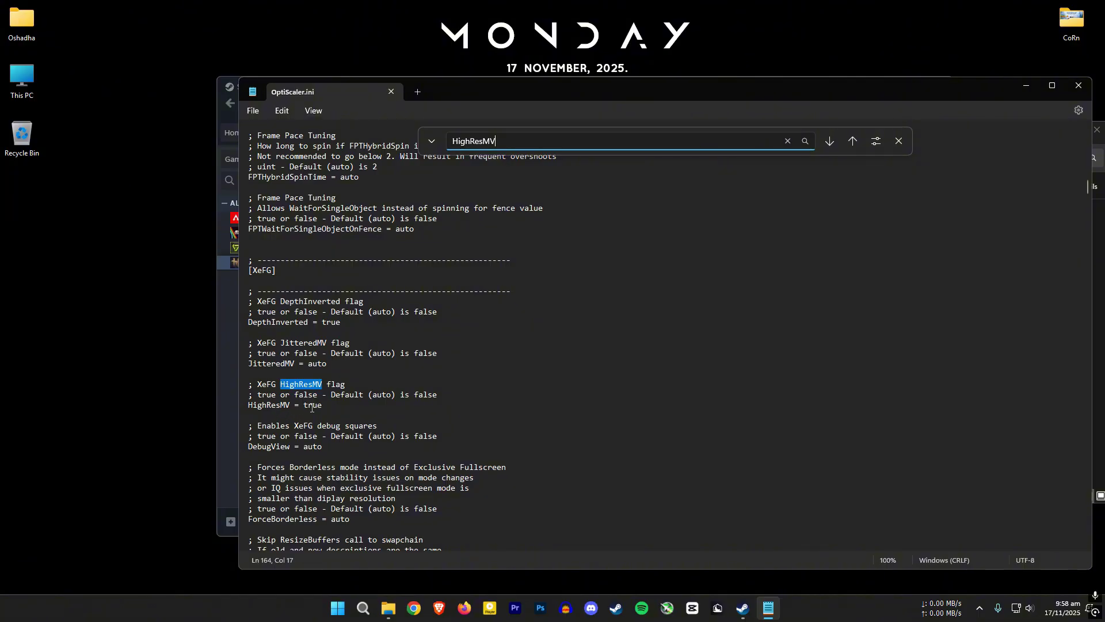
left_click(305, 405)
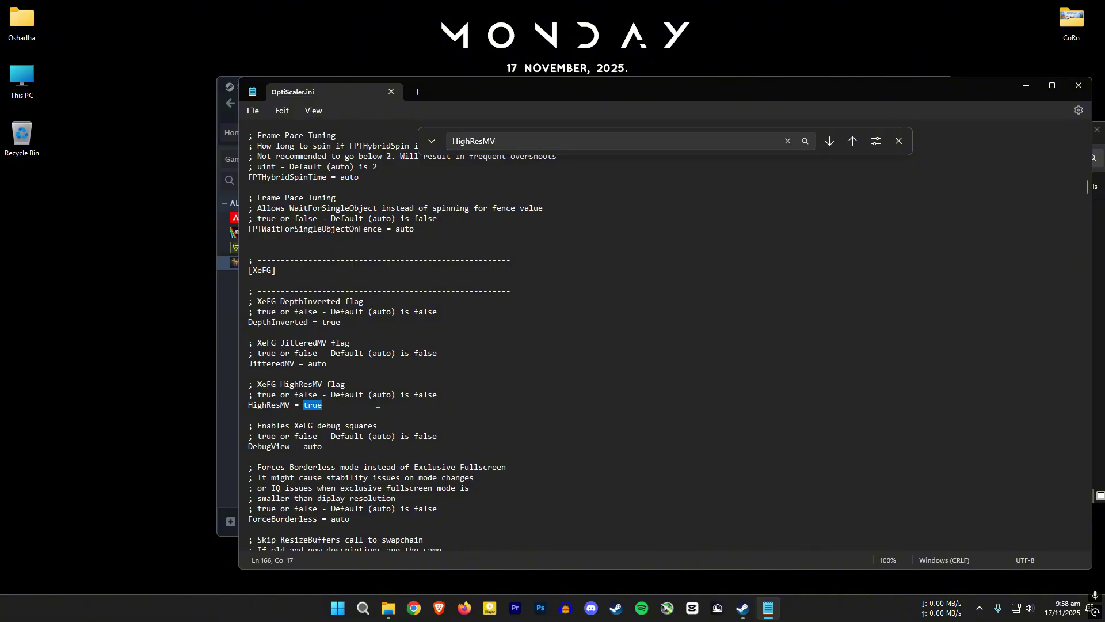
type("false")
left_click(251, 112)
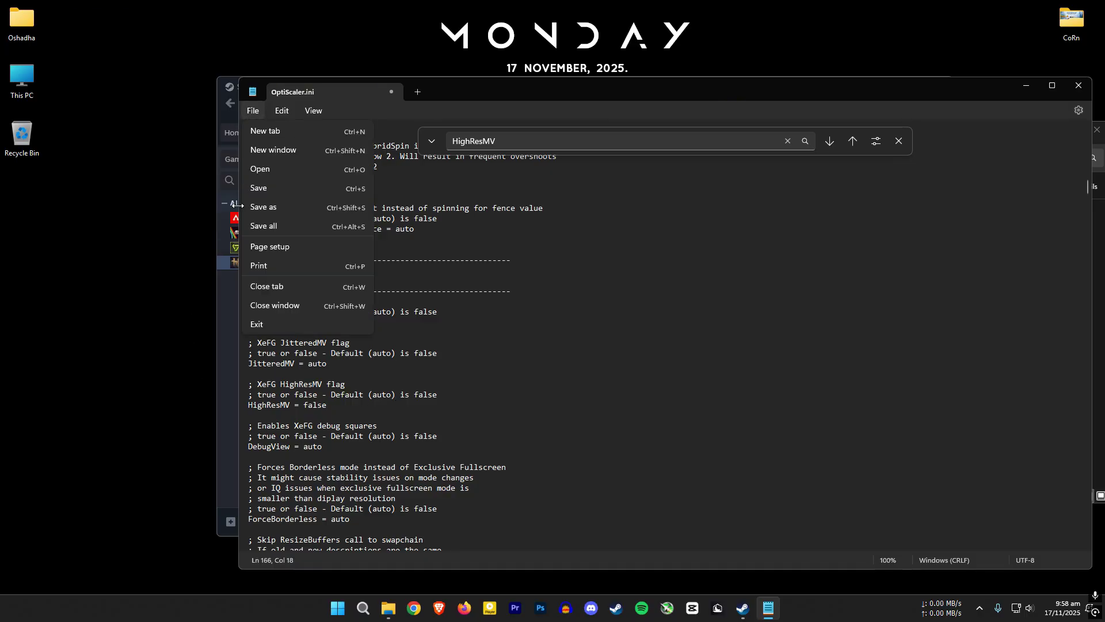
left_click(296, 188)
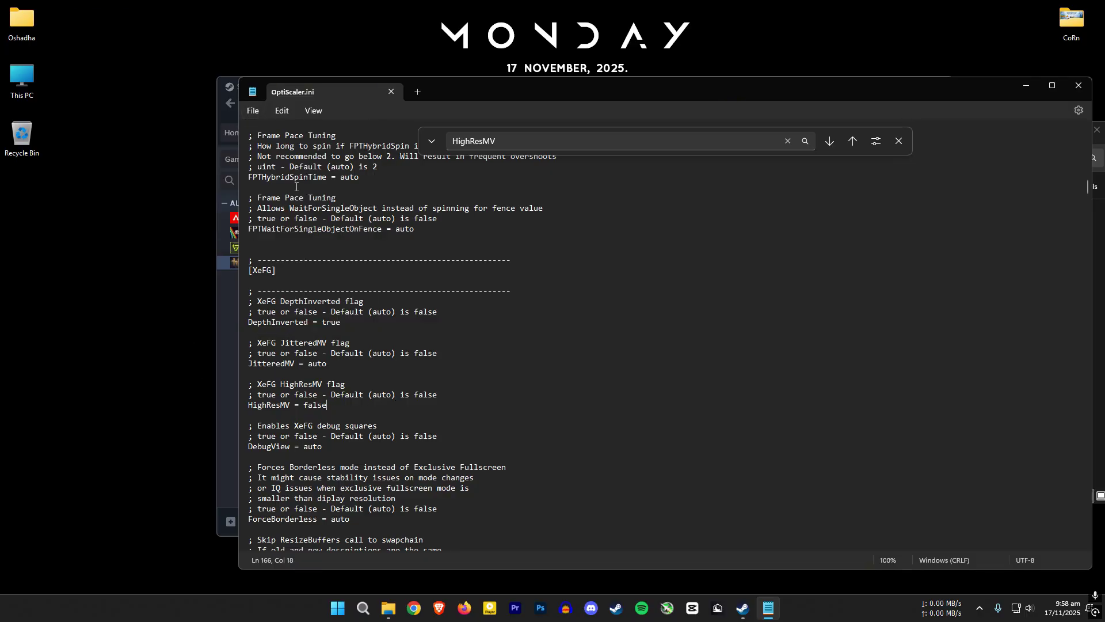
left_click(1076, 87)
Step: Make OptiScaler.ini read-only through its file properties and apply the change
right_click(637, 276)
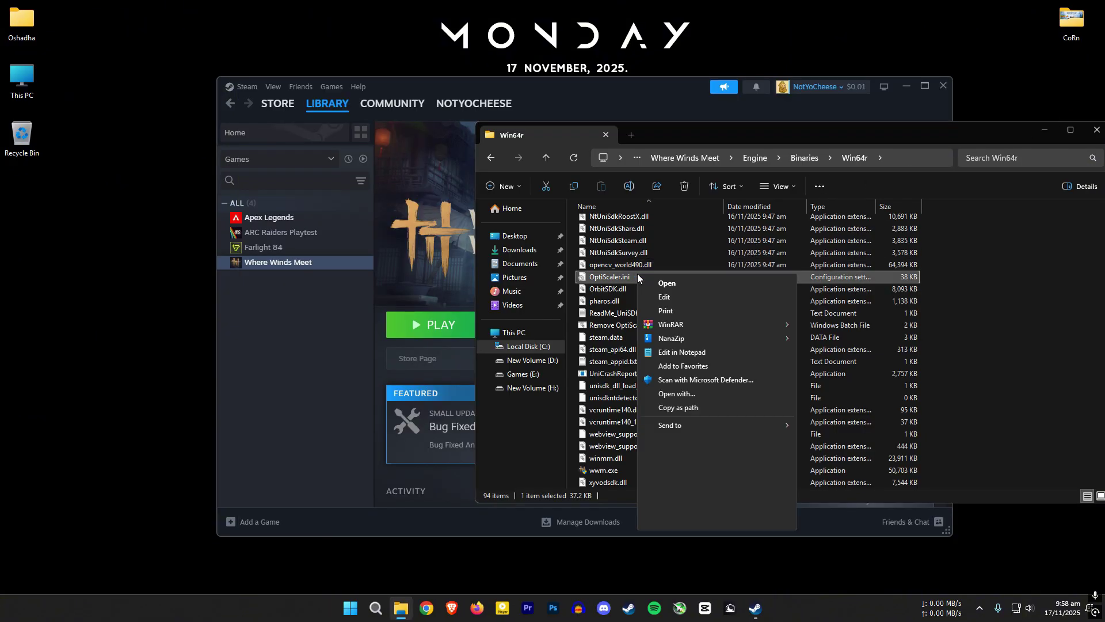
left_click(692, 524)
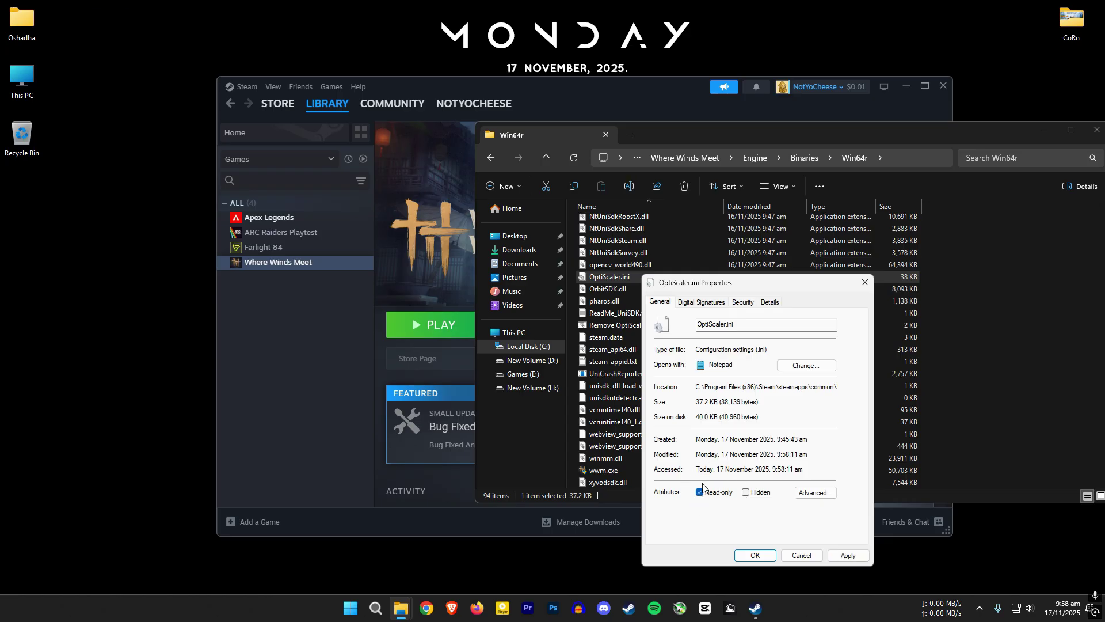
left_click(847, 555)
left_click(754, 555)
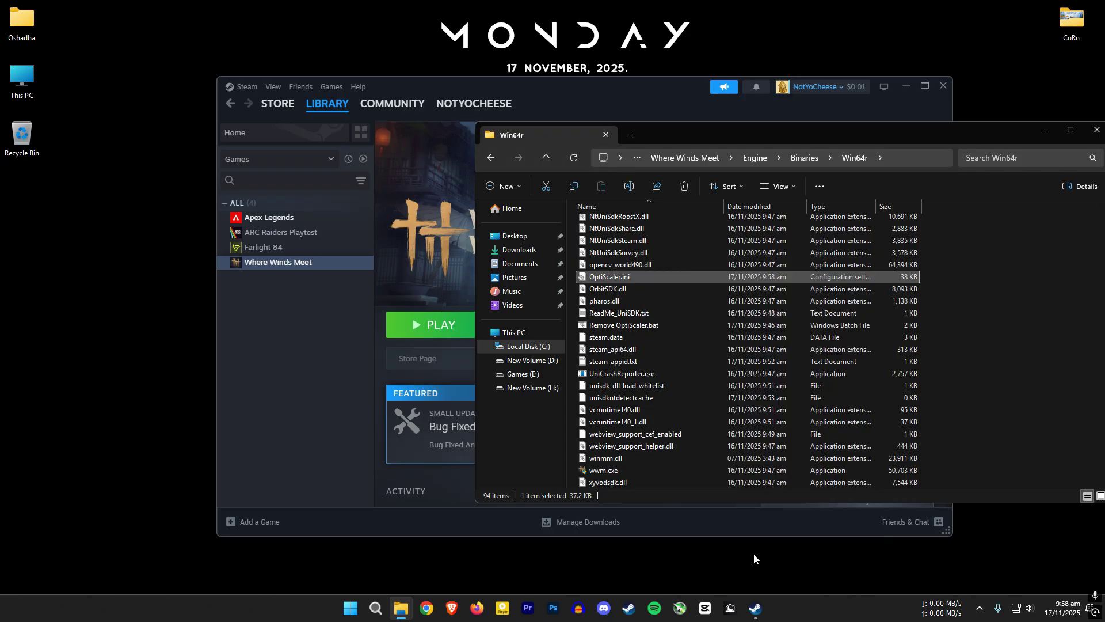
left_click(971, 357)
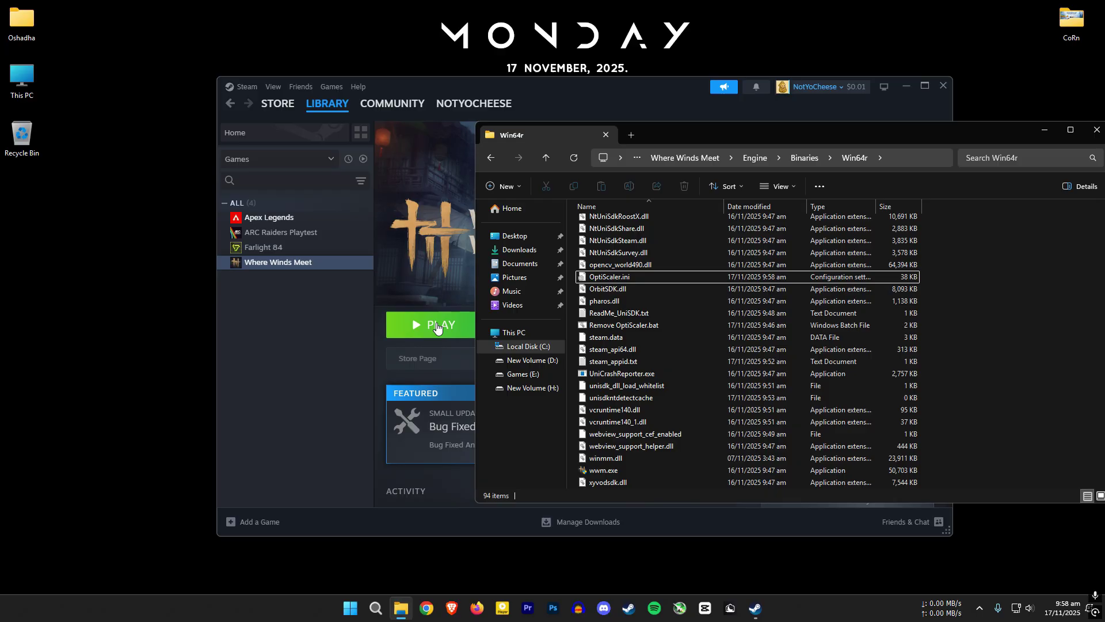
left_click(608, 387)
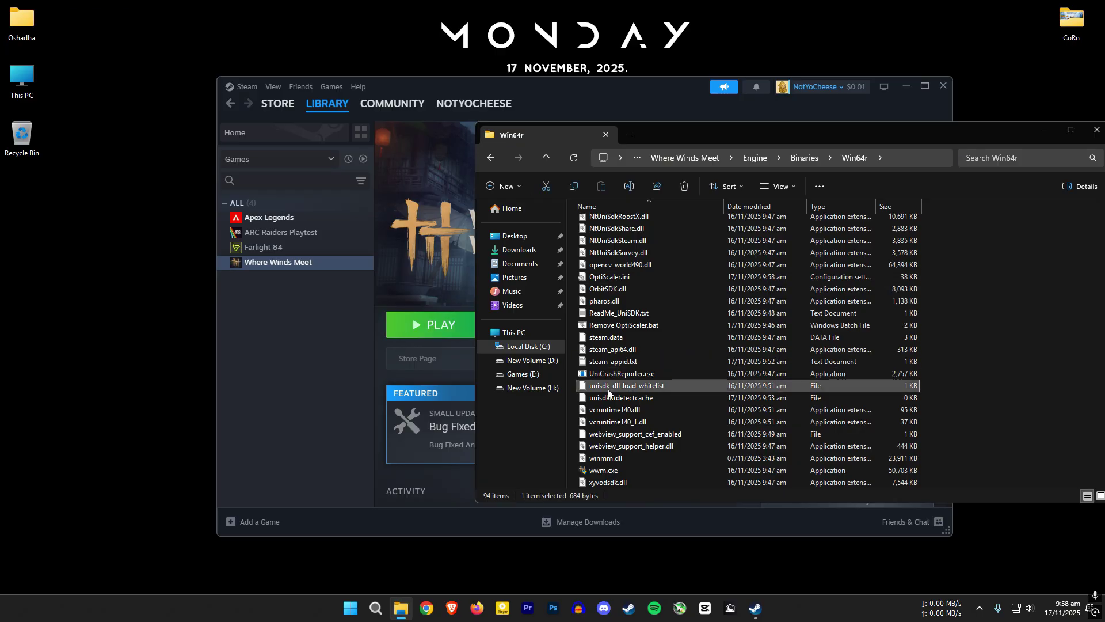
left_click(619, 314)
left_click(601, 325)
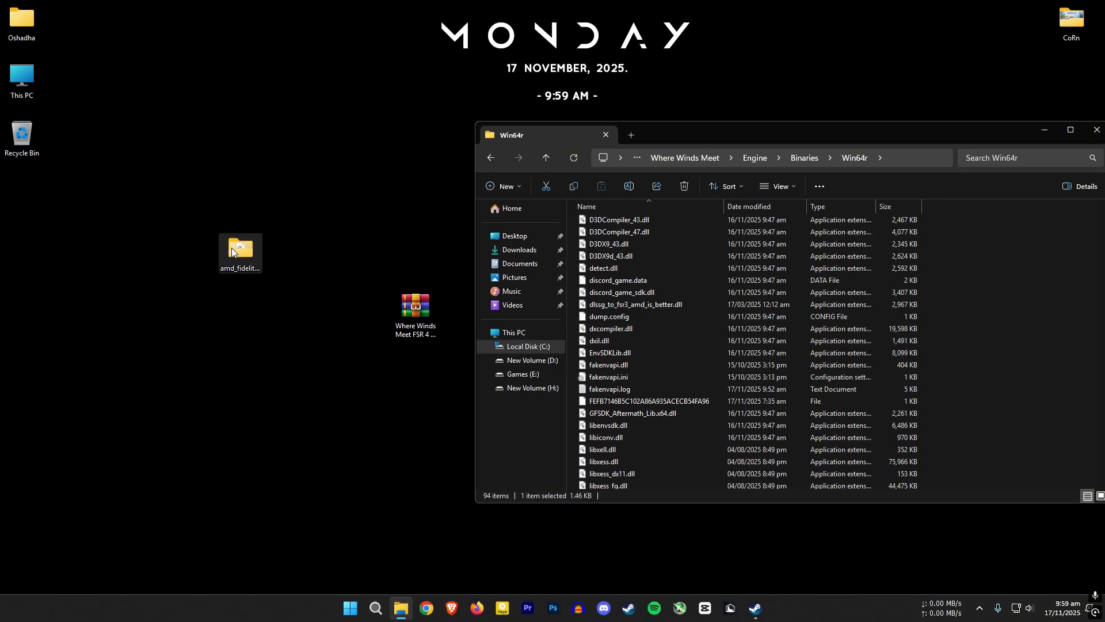
left_click(231, 247)
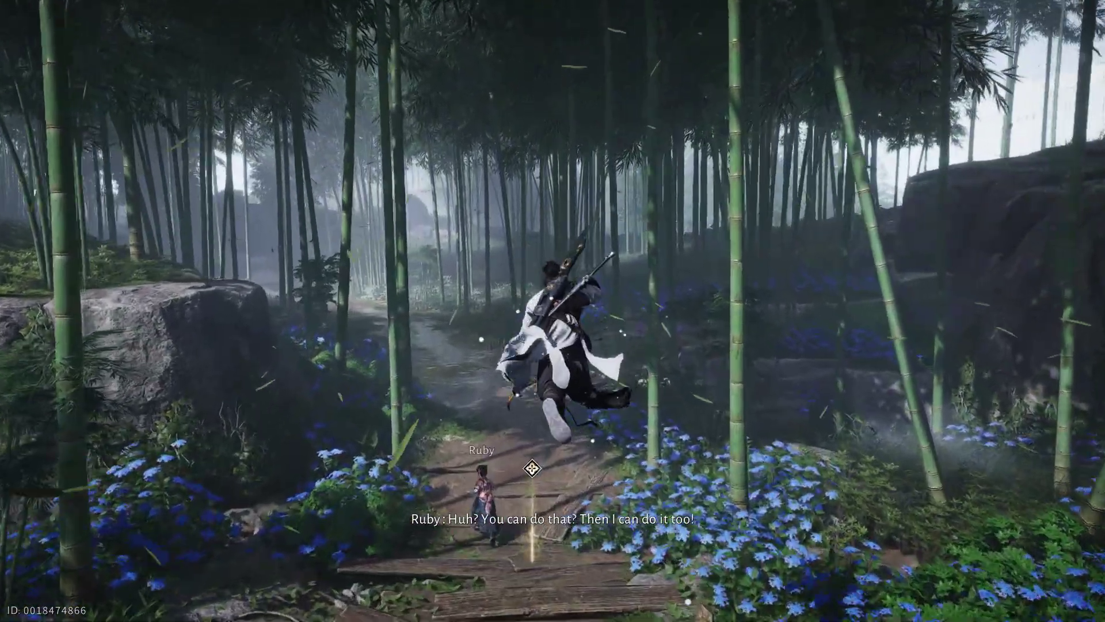
Step: Run and jump the character along the bamboo forest path in Where Winds Meet to check the image and motion
key("q")
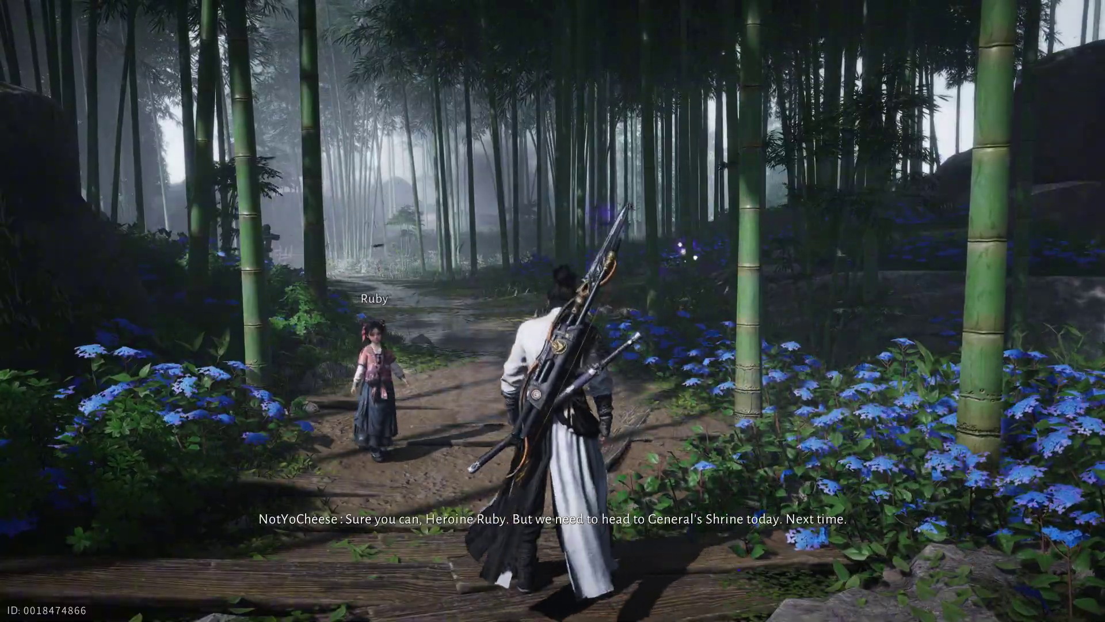
key("w")
key("w")
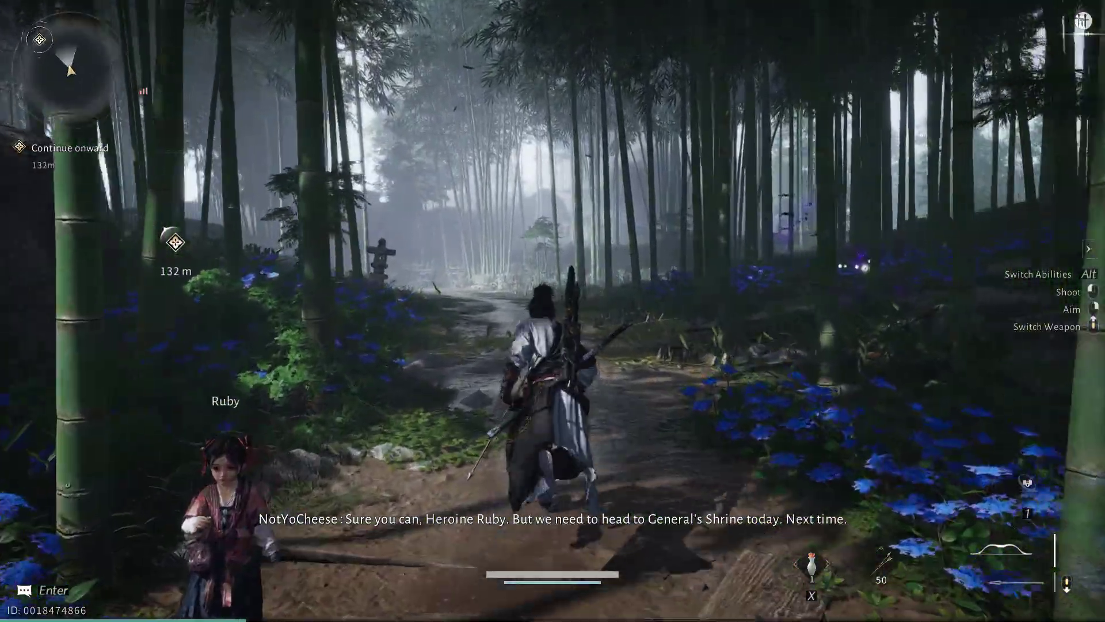
key("space")
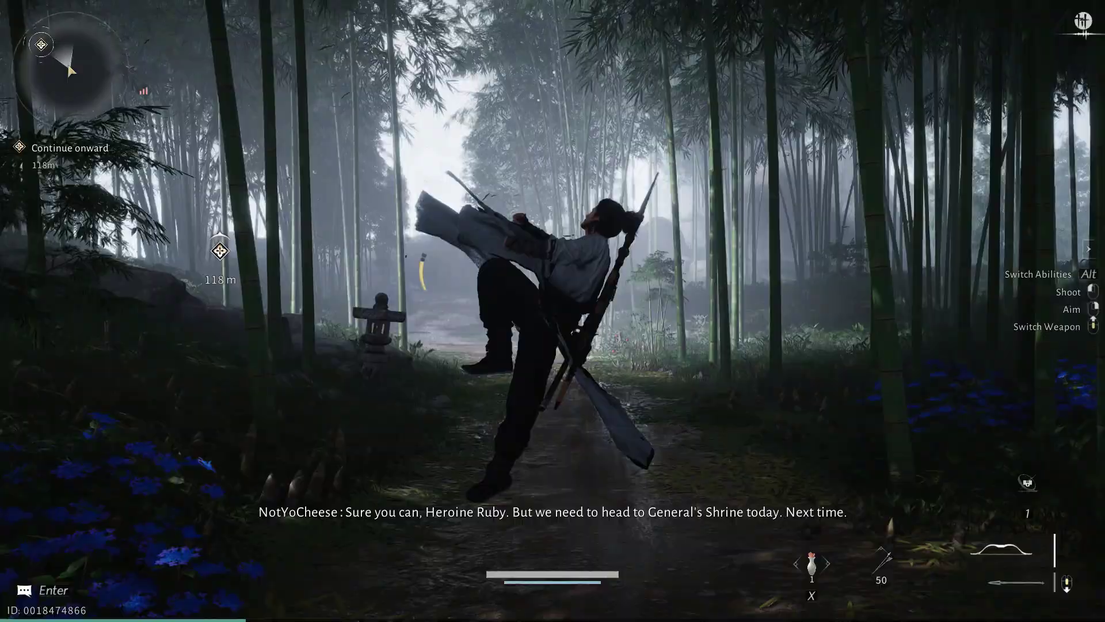